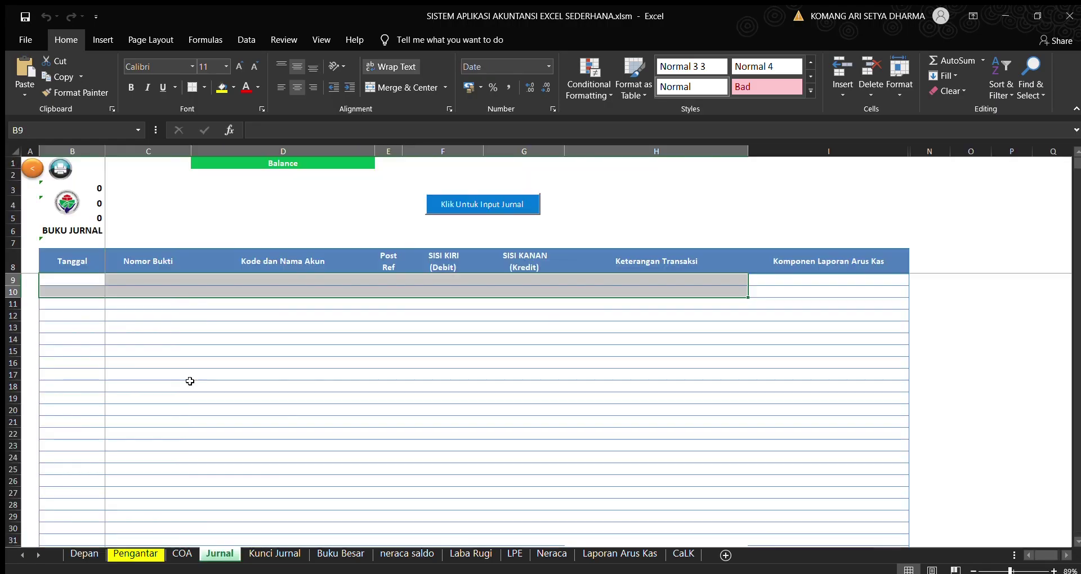
# - Open the neraca saldo sheet of the accounting workbook
pyautogui.click(401, 554)
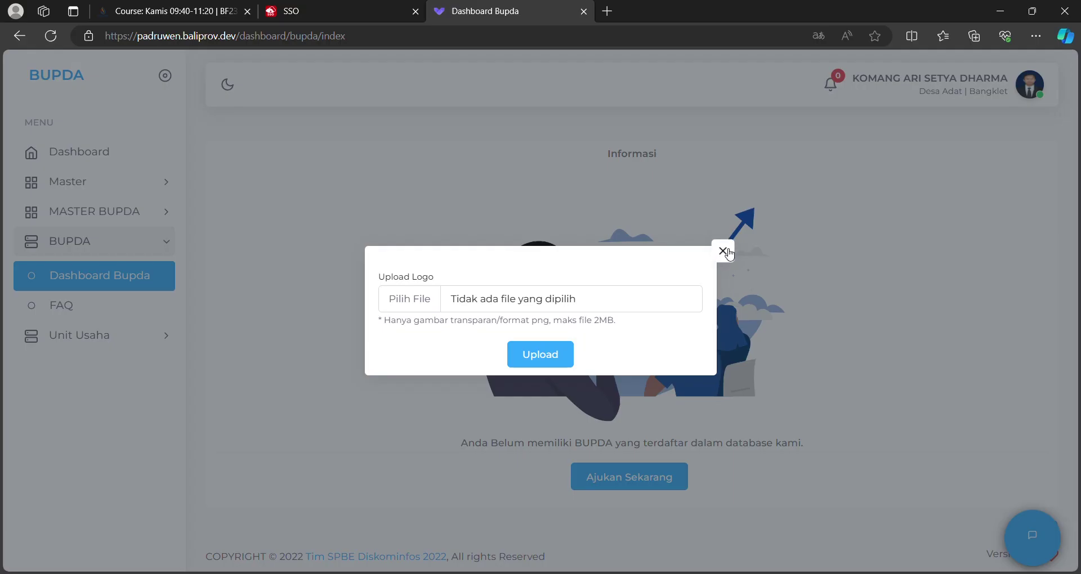
# - Switch to the BUPDA portal in the browser and open its FAQ page, dismissing the logo upload dialogs
pyautogui.click(724, 248)
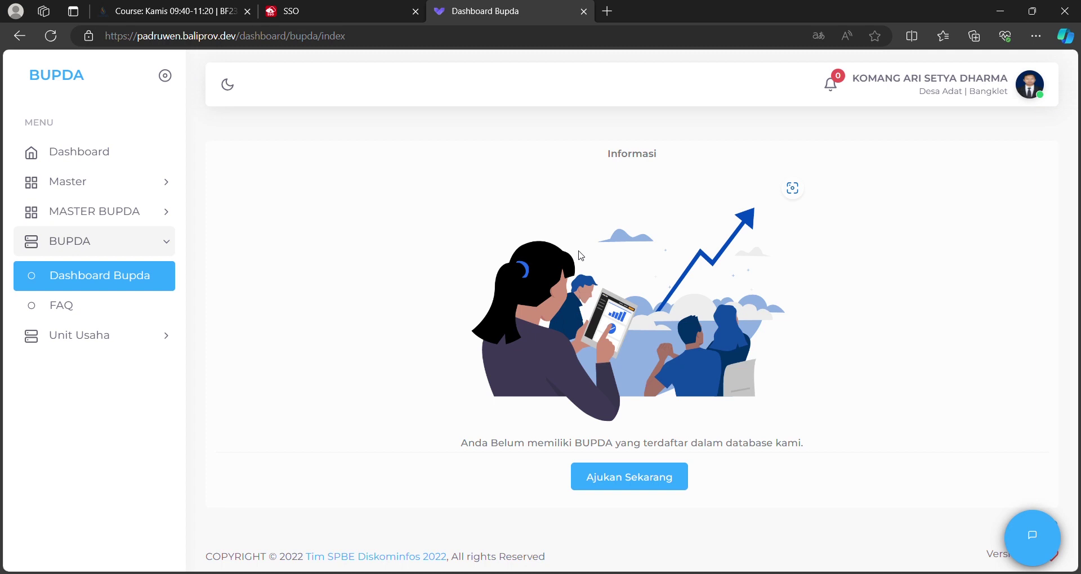
pyautogui.click(85, 311)
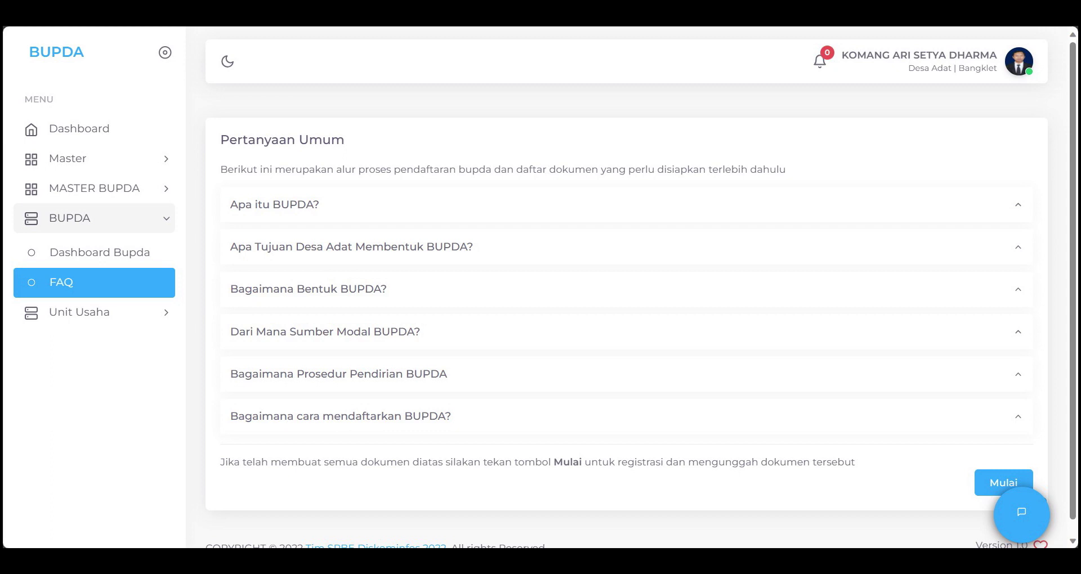
pyautogui.click(100, 253)
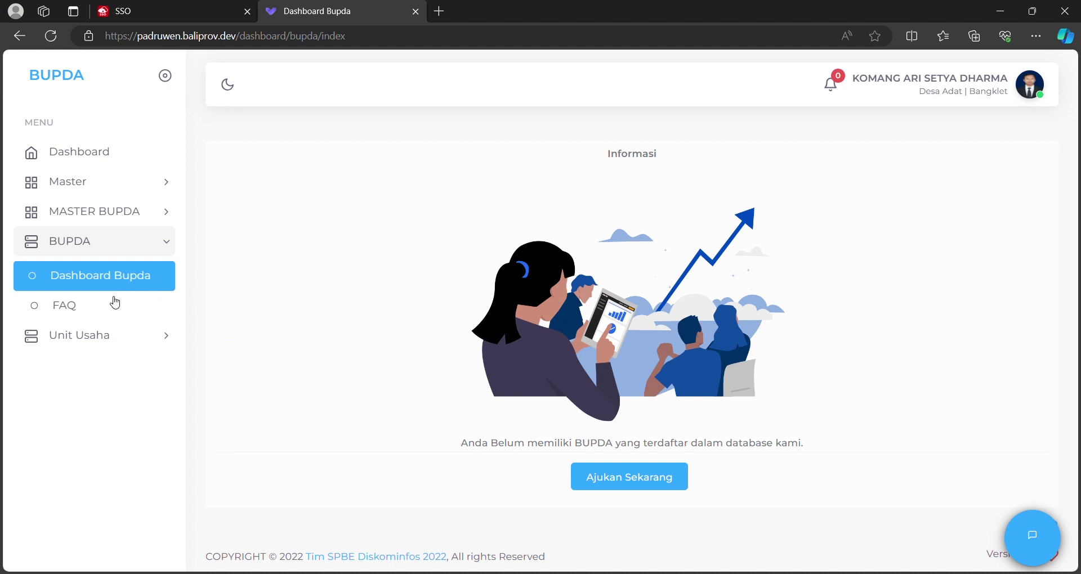
pyautogui.click(115, 307)
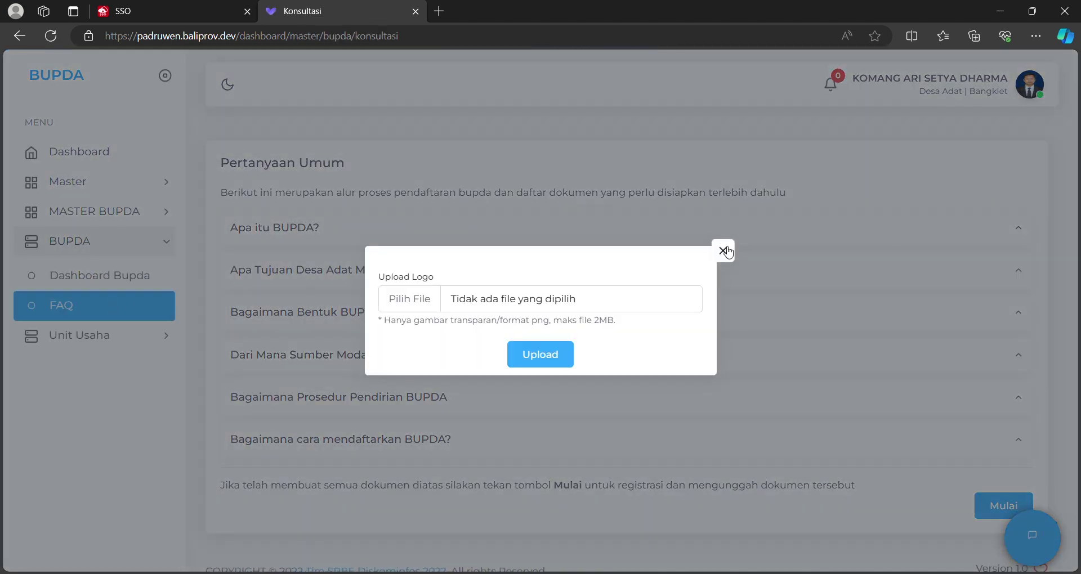
pyautogui.click(724, 246)
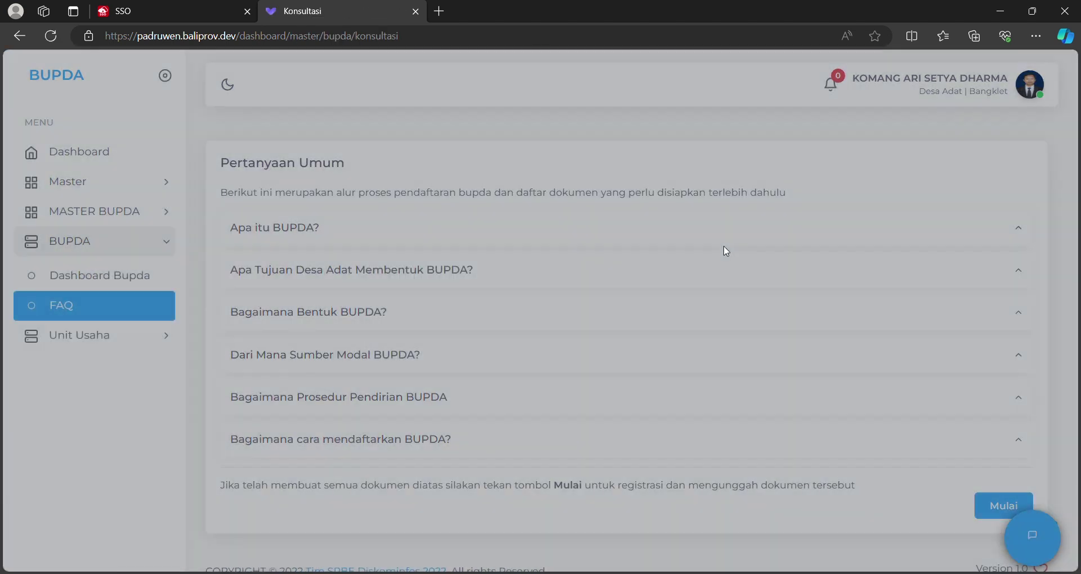
# - Read the FAQ answers on what BUPDA is and why a Desa Adat forms one, closing each afterward
pyautogui.click(708, 231)
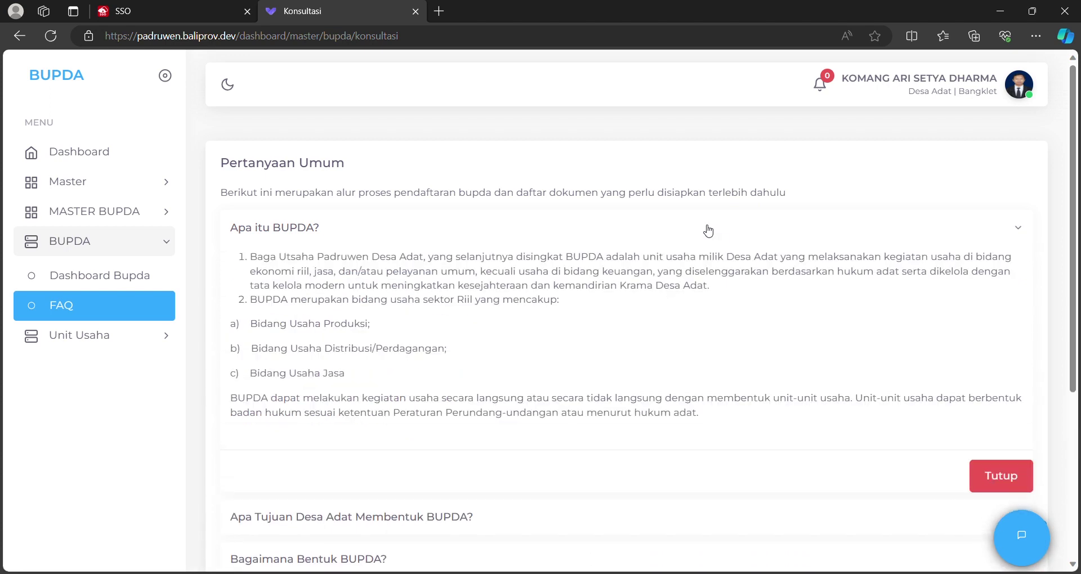
pyautogui.click(708, 229)
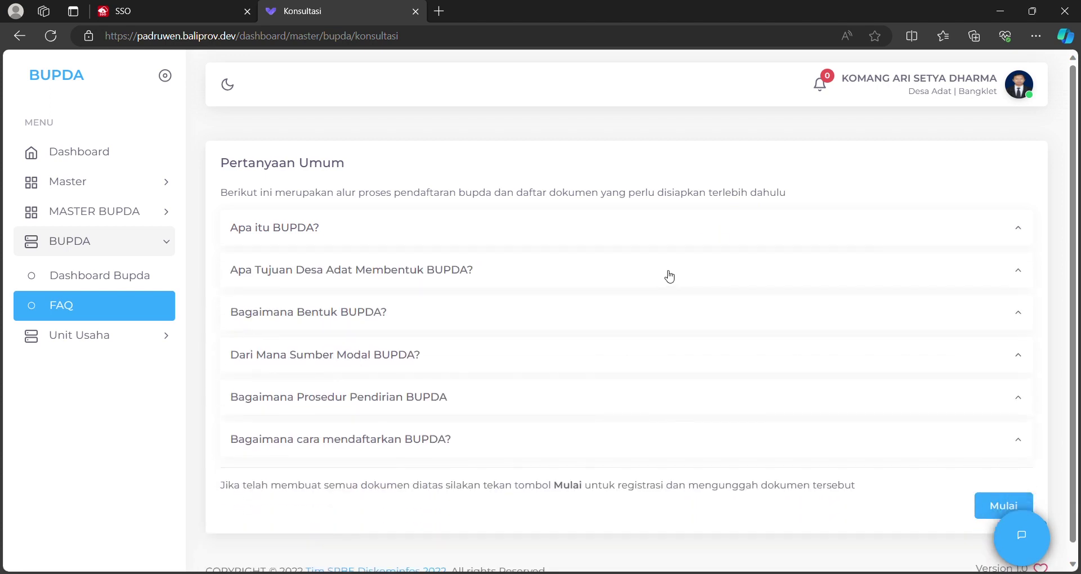
pyautogui.click(670, 276)
pyautogui.scroll(-4, 669, 276)
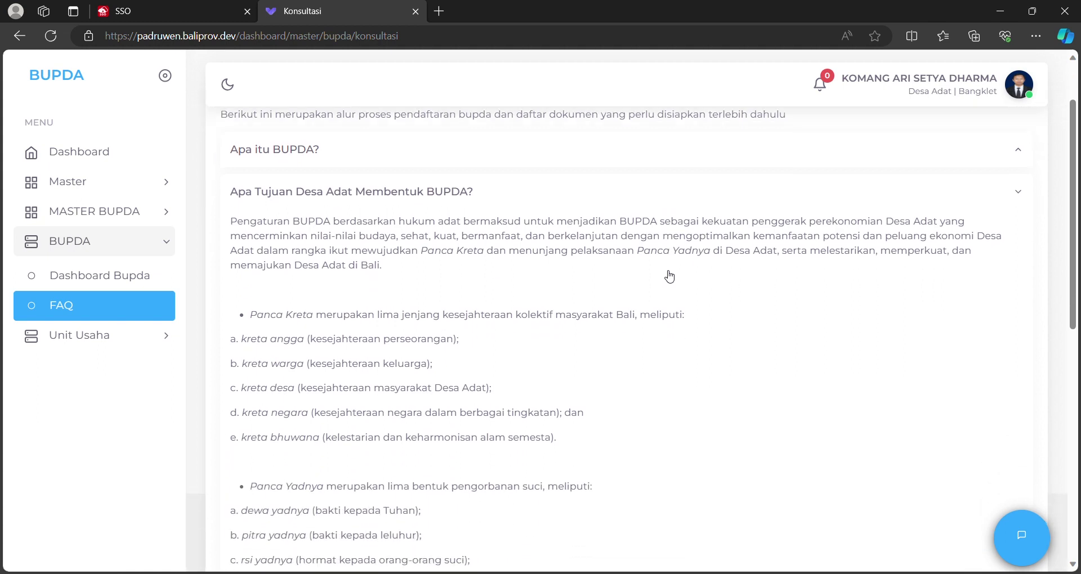
pyautogui.scroll(4, 659, 265)
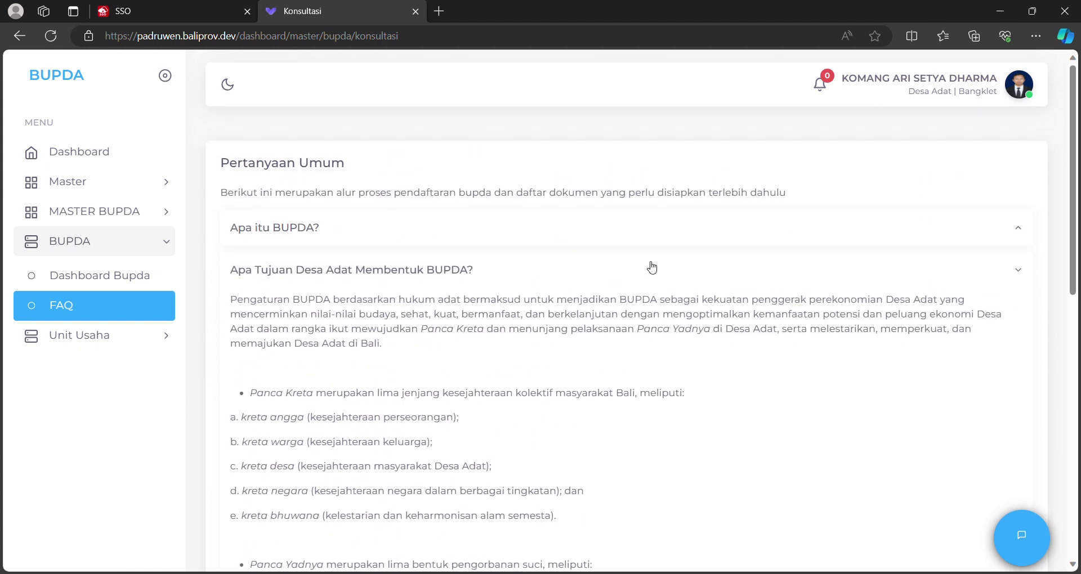
pyautogui.click(653, 268)
# - Read the FAQ answers on the form of BUPDA and its sources of capital, collapsing each after reading
pyautogui.click(639, 313)
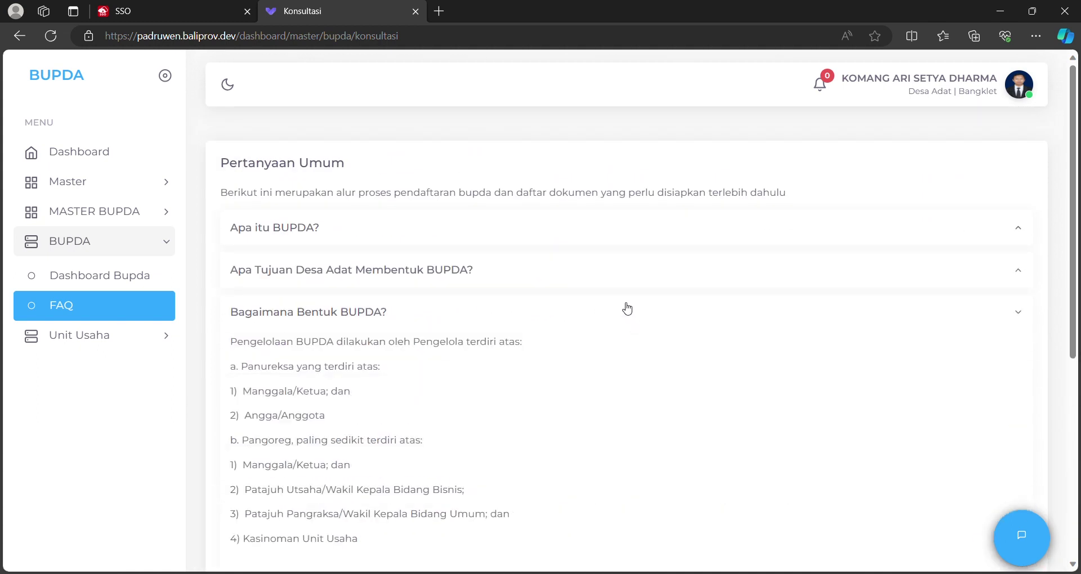
pyautogui.scroll(-3, 622, 302)
pyautogui.scroll(1, 618, 280)
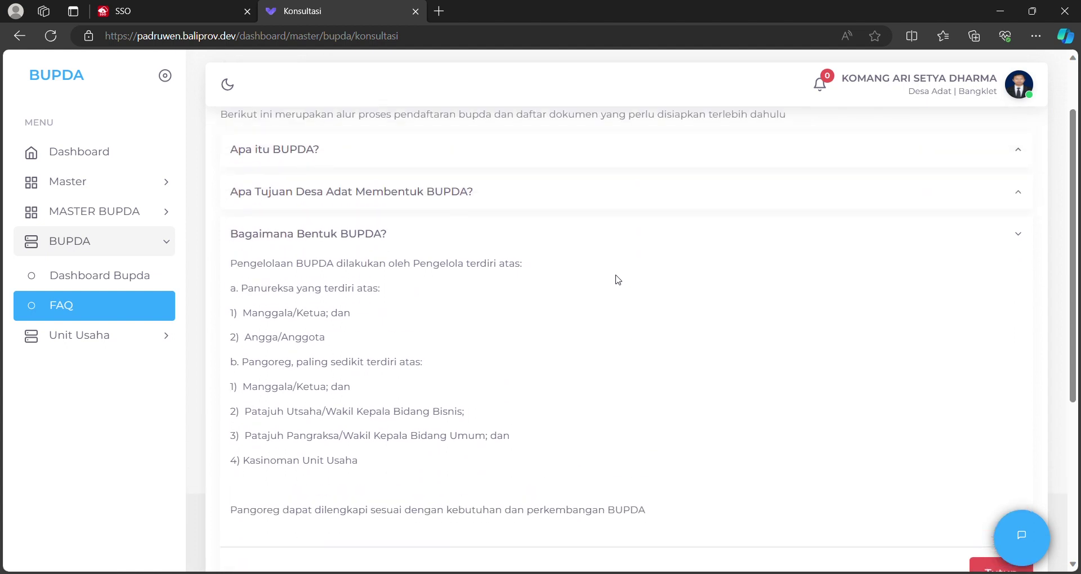
pyautogui.click(605, 235)
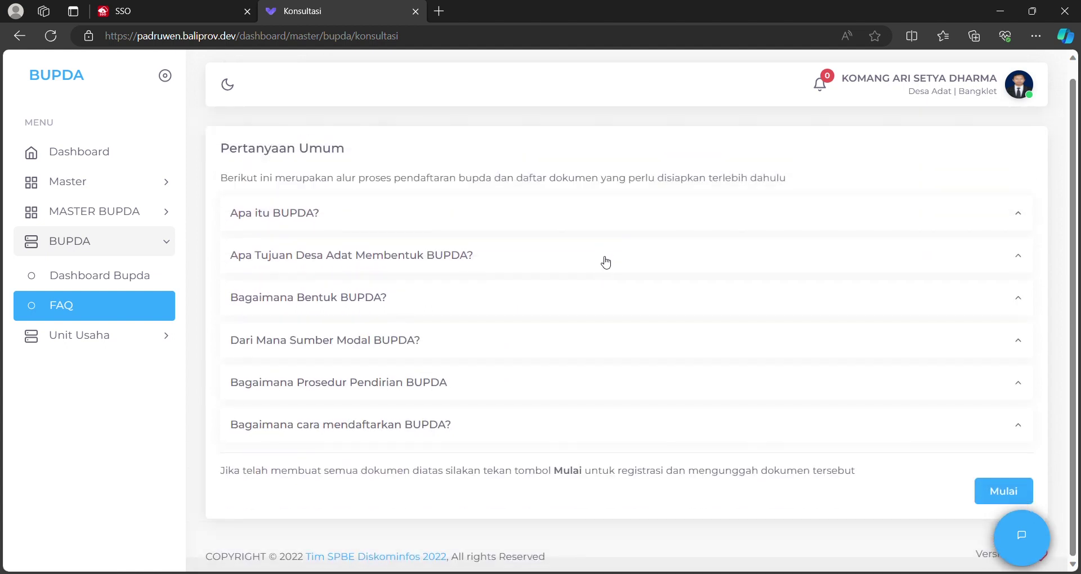
pyautogui.click(598, 349)
pyautogui.scroll(-2, 586, 292)
pyautogui.scroll(1, 584, 321)
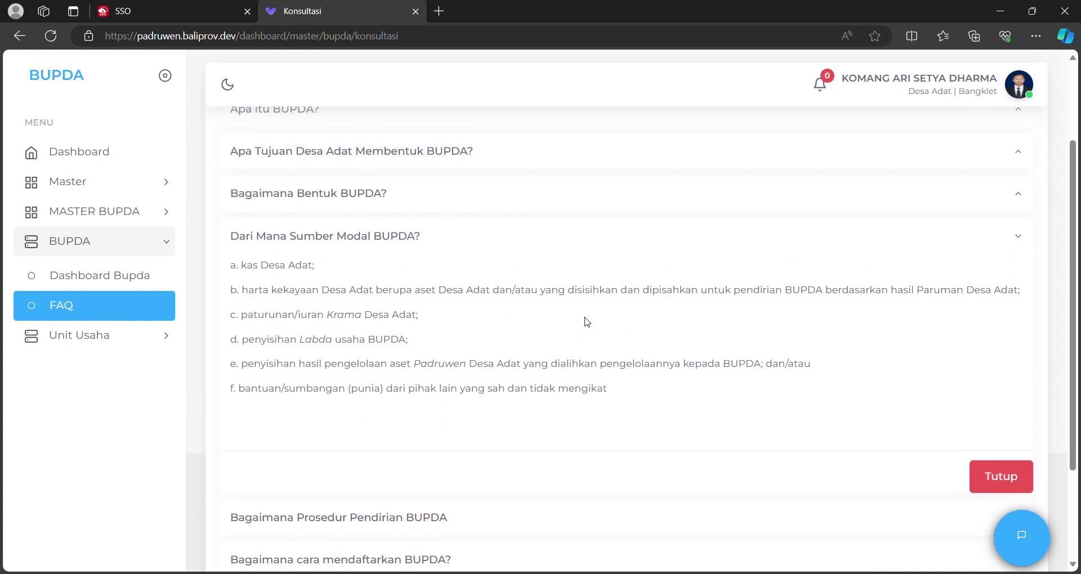
pyautogui.click(578, 265)
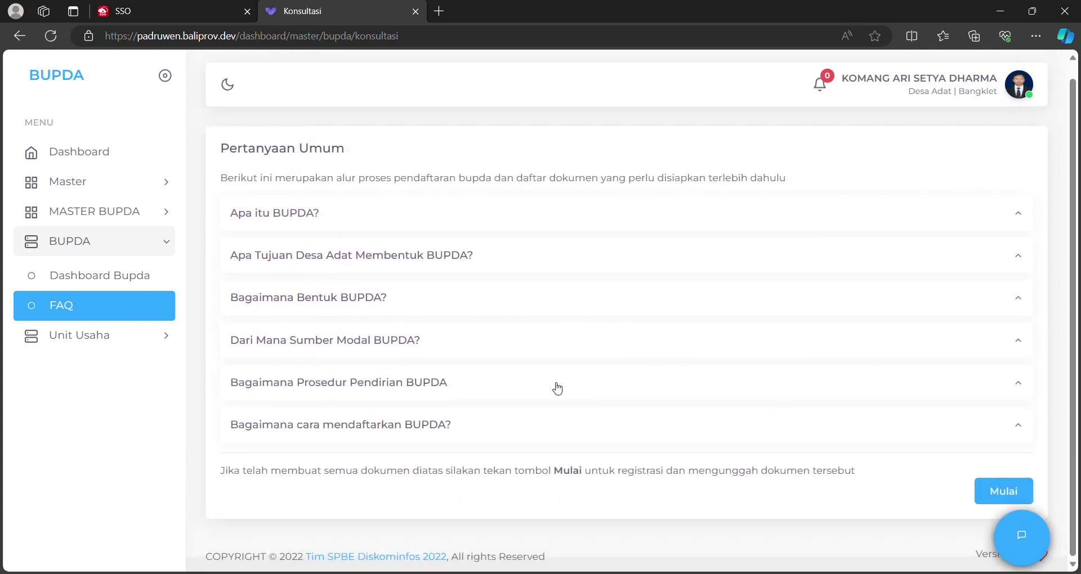
# - Read the FAQ answers on the BUPDA founding procedure and how to register one, then collapse them
pyautogui.click(558, 388)
pyautogui.scroll(-5, 553, 361)
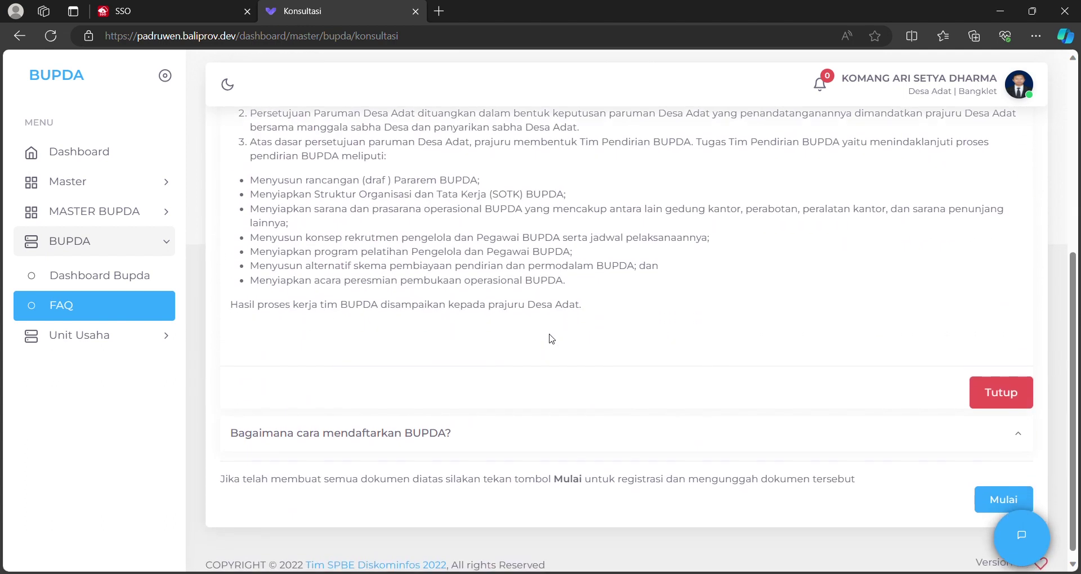
pyautogui.scroll(3, 552, 336)
pyautogui.click(541, 307)
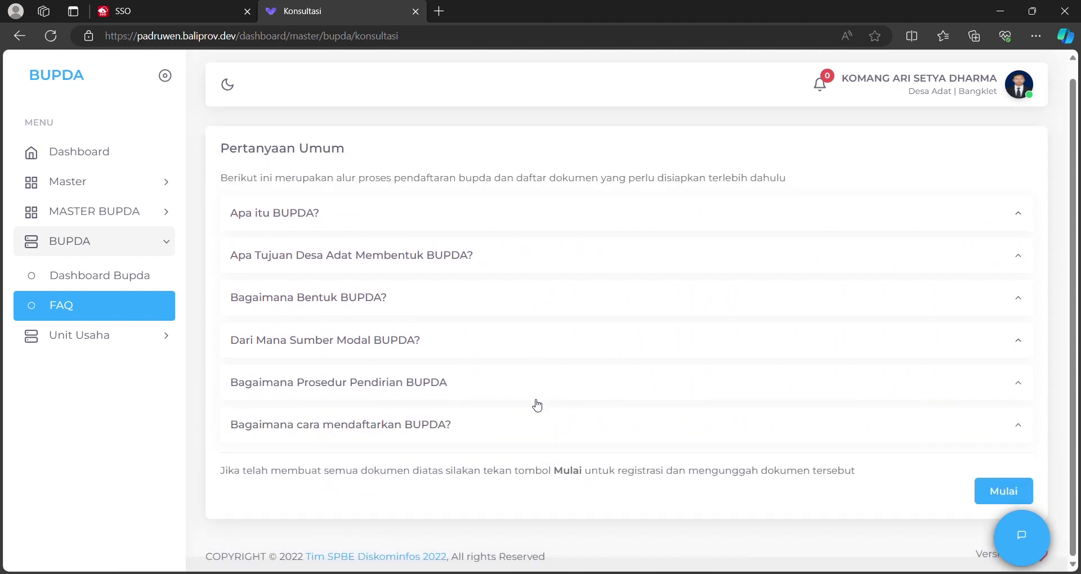
pyautogui.click(538, 423)
pyautogui.scroll(-3, 508, 325)
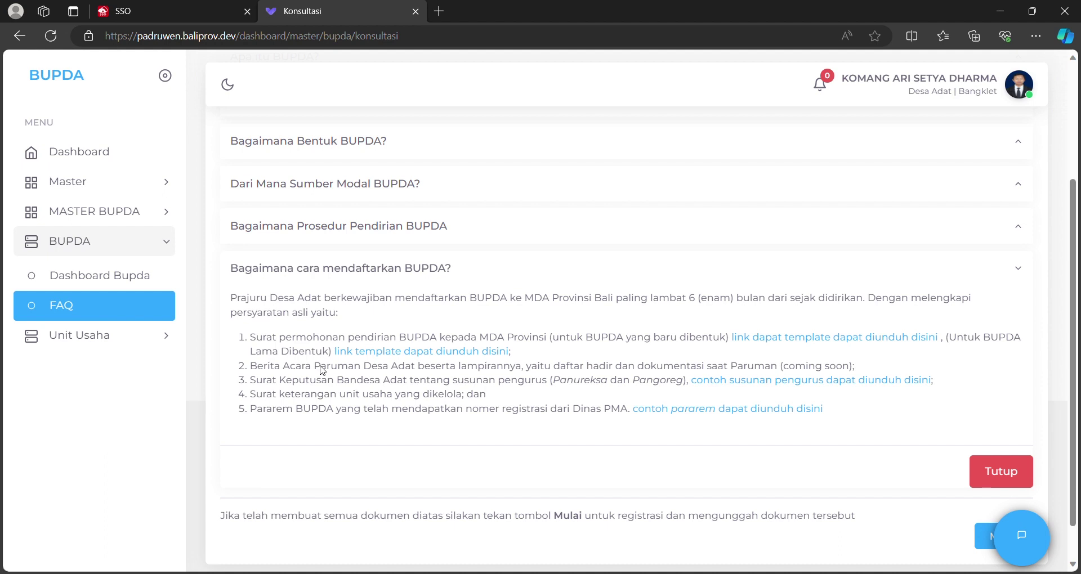
pyautogui.click(641, 498)
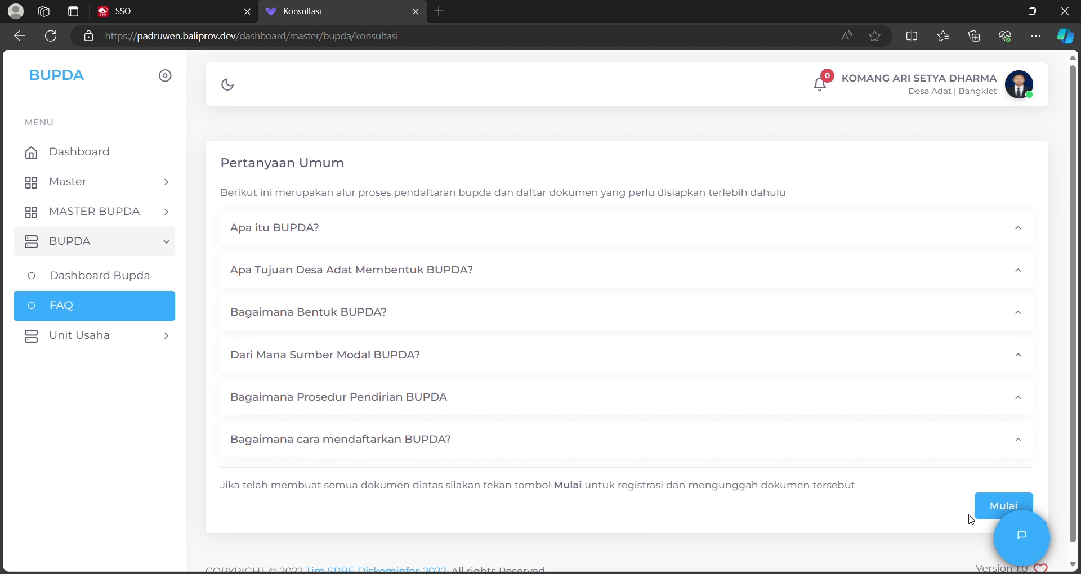
# - Open the help desk form and enter "ijin bertanya bagaimana cara membentuk bupda" as the report text
pyautogui.click(1025, 540)
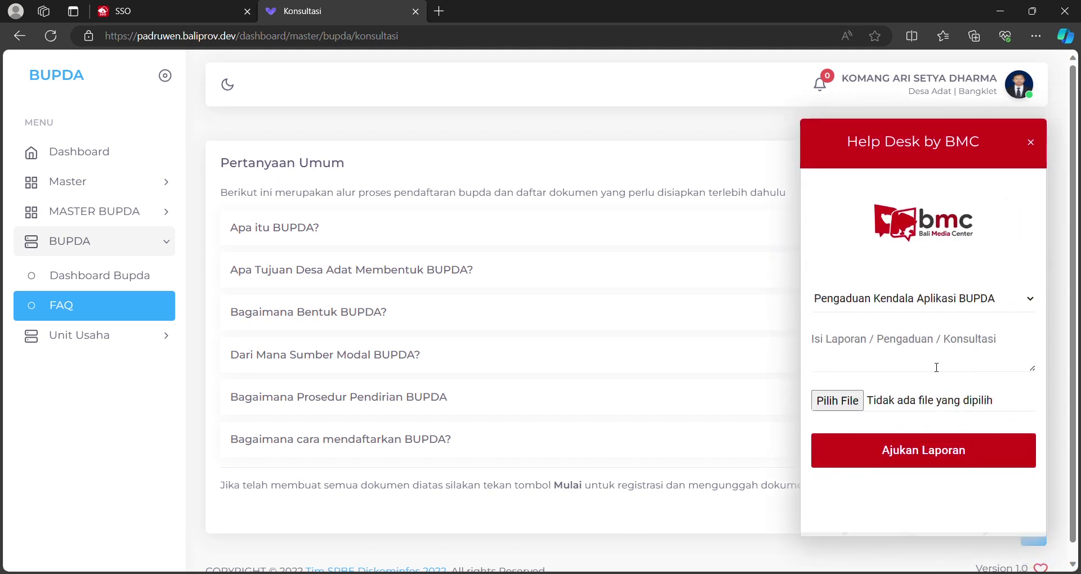
pyautogui.write('iji')
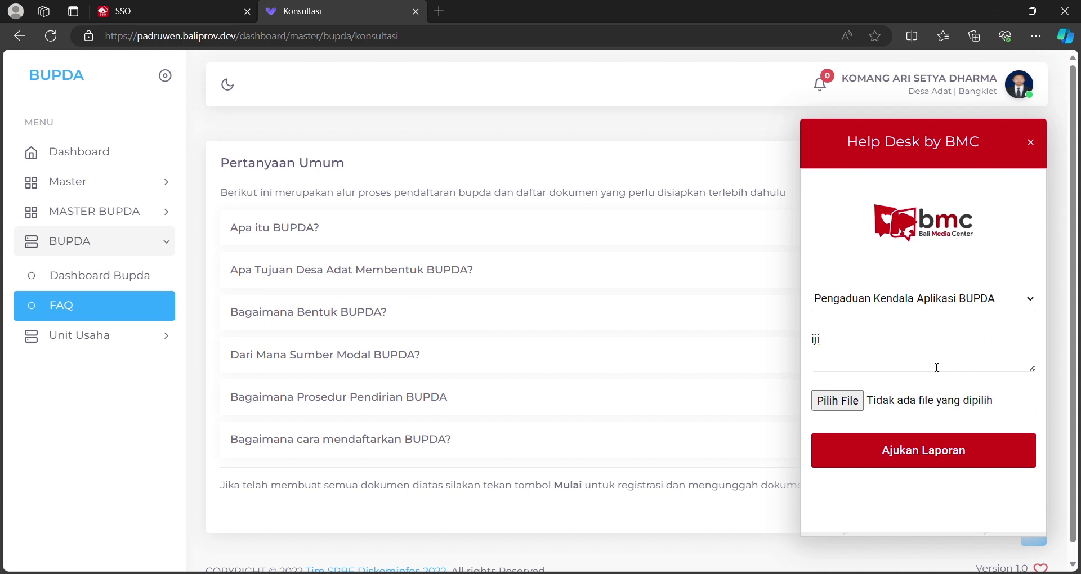
pyautogui.write('j bertanya bagaimana cara membentuk buda')
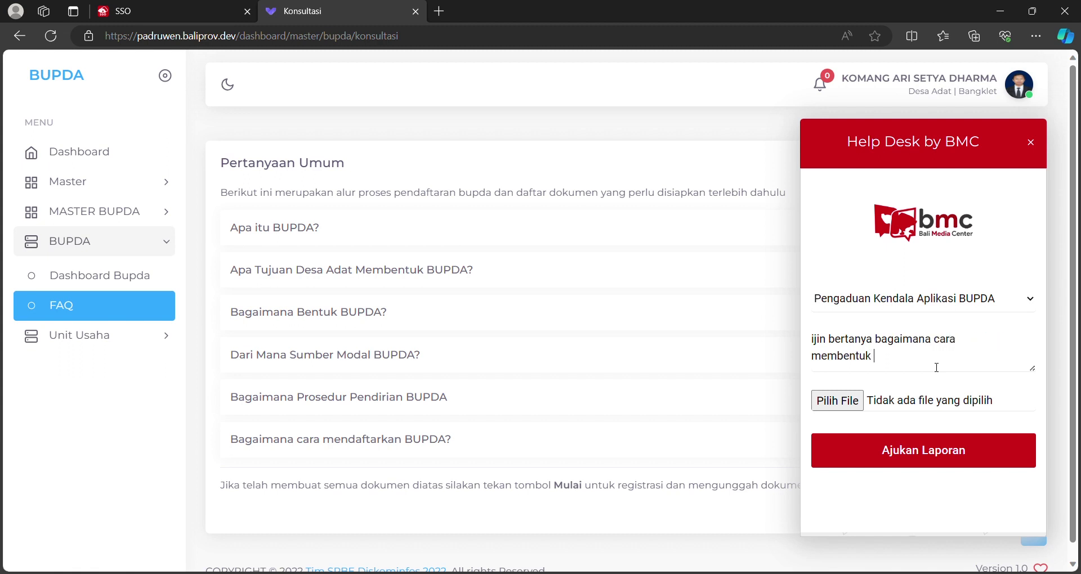
pyautogui.write('pda')
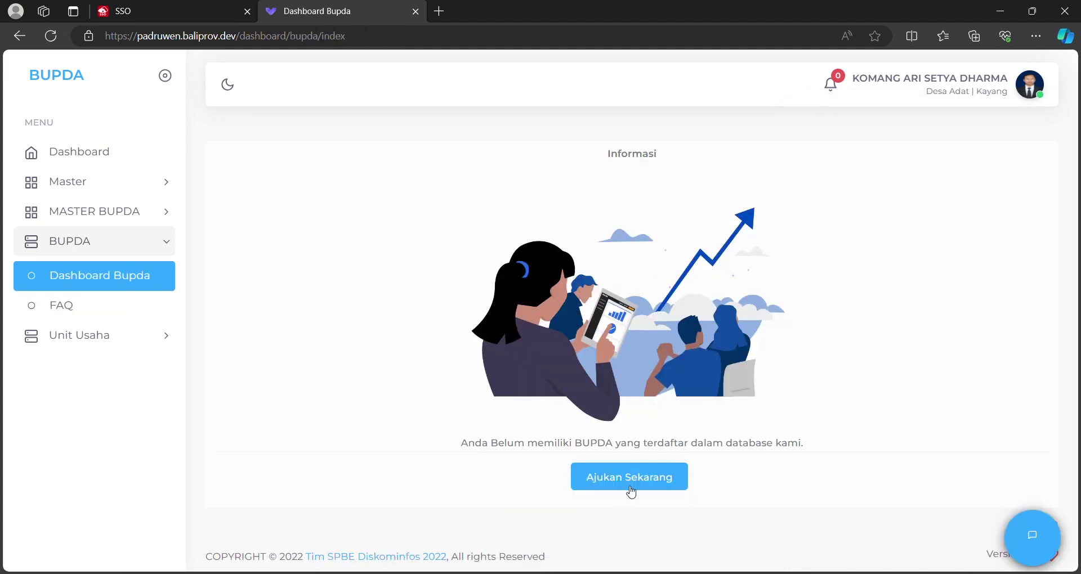
# - Start a new BUPDA registration and enter the bandesa's name, the bandesa's phone number and the BUPDA name "bac"
pyautogui.click(630, 484)
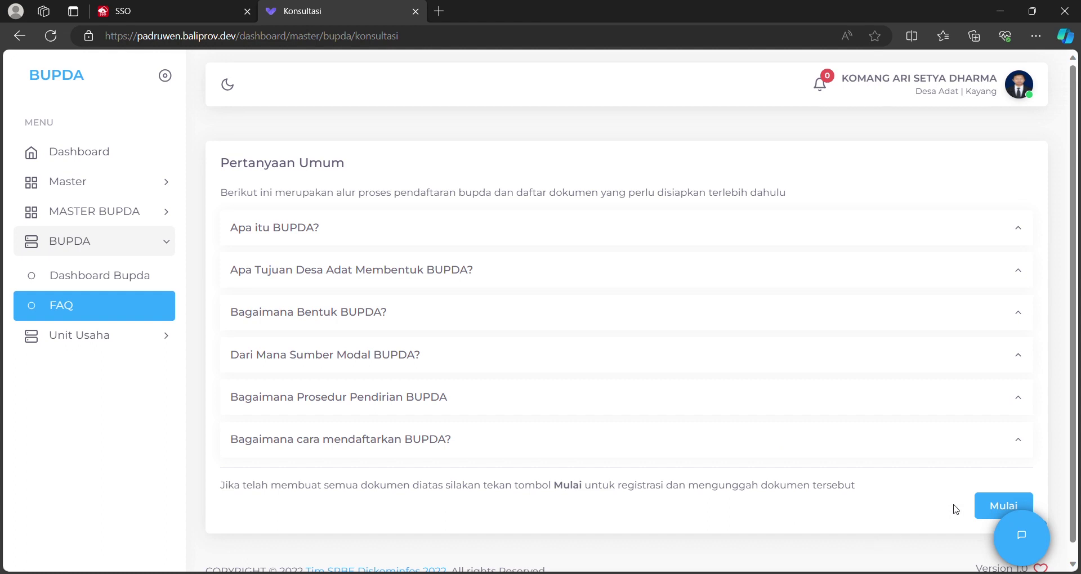
pyautogui.click(986, 505)
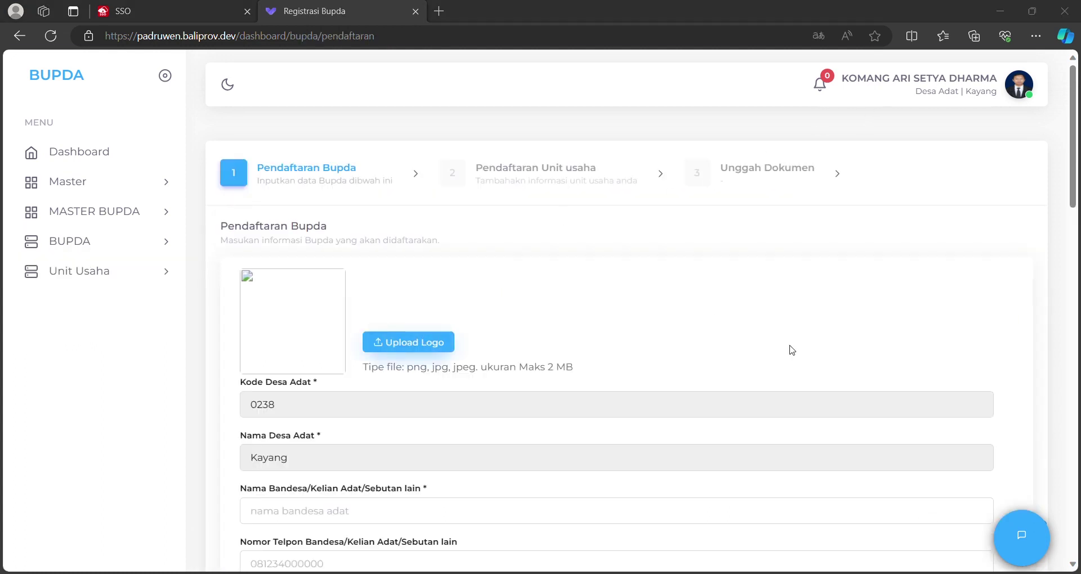
pyautogui.scroll(-3, 396, 351)
pyautogui.click(396, 352)
pyautogui.write('abc')
pyautogui.click(403, 332)
pyautogui.write('08999999')
pyautogui.click(378, 372)
pyautogui.write('bac')
# - Set the founding year to 2023 and the BUPDA building status to Sudah terdapat
pyautogui.scroll(-1, 366, 424)
pyautogui.click(366, 342)
pyautogui.click(374, 391)
pyautogui.click(354, 391)
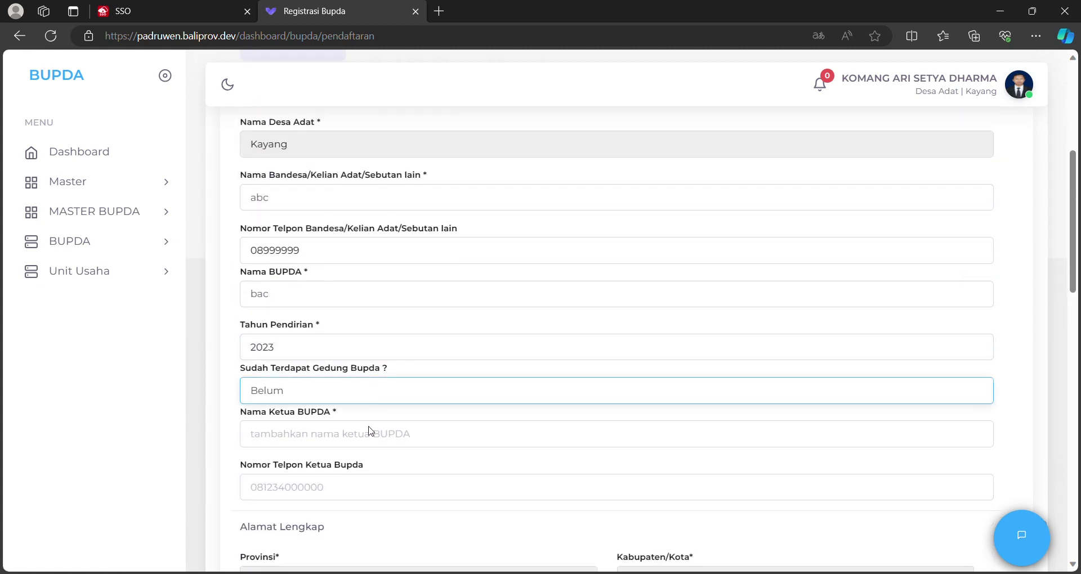
pyautogui.click(371, 432)
# - Enter the BUPDA chairperson's name and phone number
pyautogui.click(369, 433)
pyautogui.scroll(-1, 349, 363)
pyautogui.write('abc')
pyautogui.scroll(-2, 355, 360)
pyautogui.click(357, 254)
pyautogui.write('08999999')
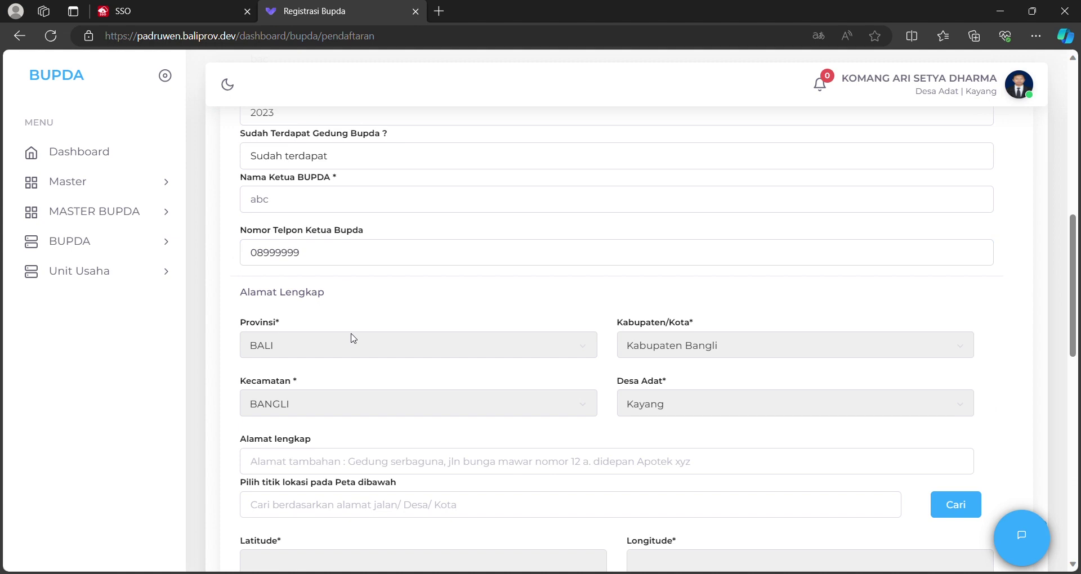
# - Enter "kayang" as the full address of the BUPDA
pyautogui.scroll(-3, 353, 337)
pyautogui.click(330, 308)
pyautogui.write('kayang')
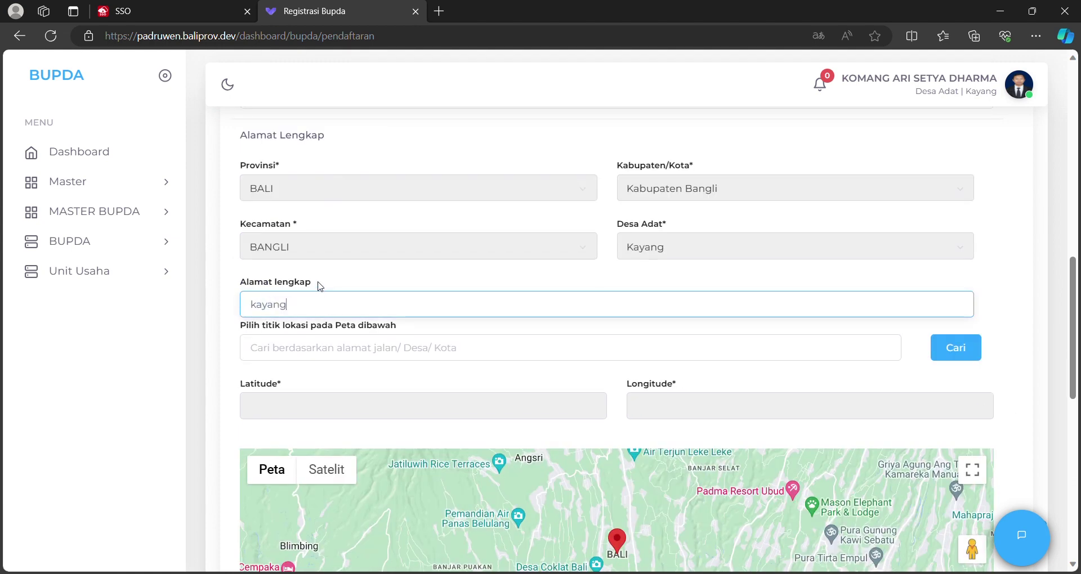
# - Search the map location for "kayang bangli" and choose the suggested BALAI BANJAR KAYANG
pyautogui.scroll(-1, 246, 280)
pyautogui.click(243, 280)
pyautogui.write('kayang')
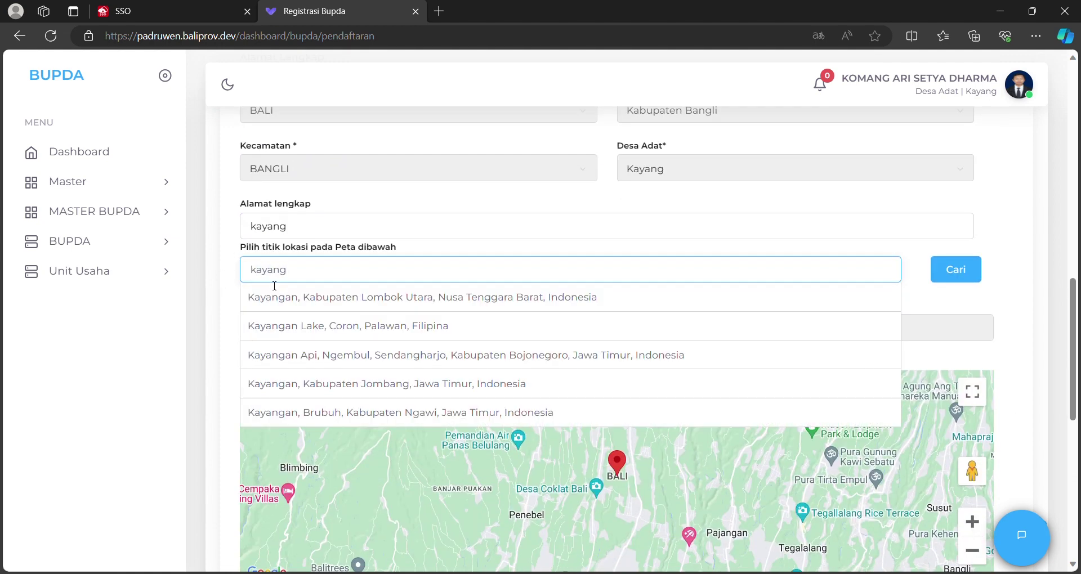
pyautogui.write(' bangli')
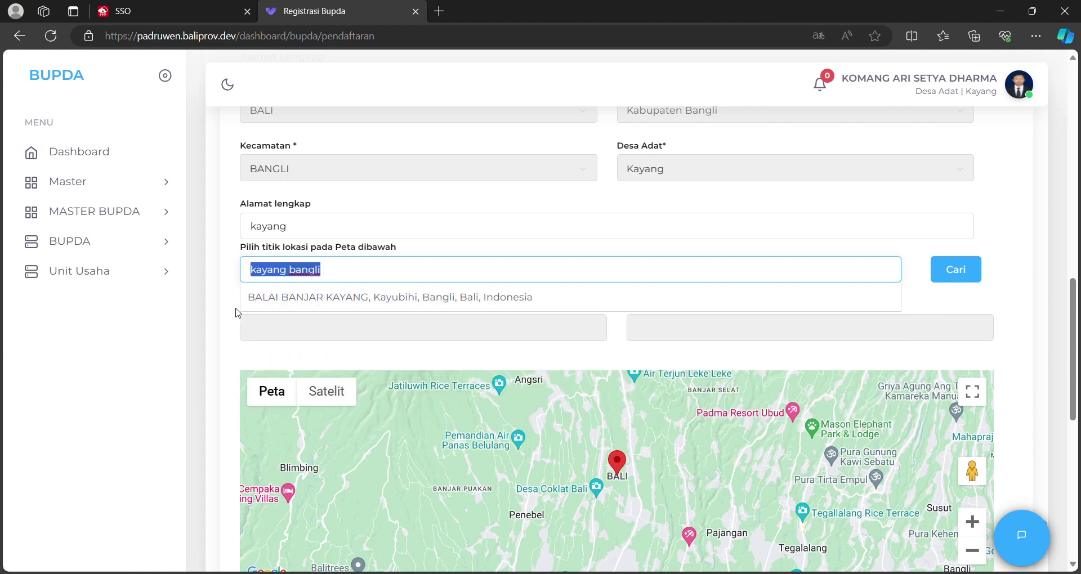
pyautogui.click(251, 294)
pyautogui.scroll(-4, 222, 291)
pyautogui.scroll(-1, 225, 291)
pyautogui.scroll(1, 231, 337)
pyautogui.scroll(-1, 231, 315)
pyautogui.click(256, 292)
pyautogui.scroll(-1, 232, 286)
pyautogui.scroll(1, 231, 285)
pyautogui.click(275, 293)
# - Set the workforce to 30 male and 10 female workers
pyautogui.scroll(-3, 275, 292)
pyautogui.click(288, 234)
pyautogui.write('300')
pyautogui.hotkey('ctrl', 'a')
pyautogui.write('30')
pyautogui.click(523, 218)
pyautogui.write('10')
# - Set the Omset to 10.000 and the Laba to 100.000
pyautogui.click(379, 287)
pyautogui.write('10000')
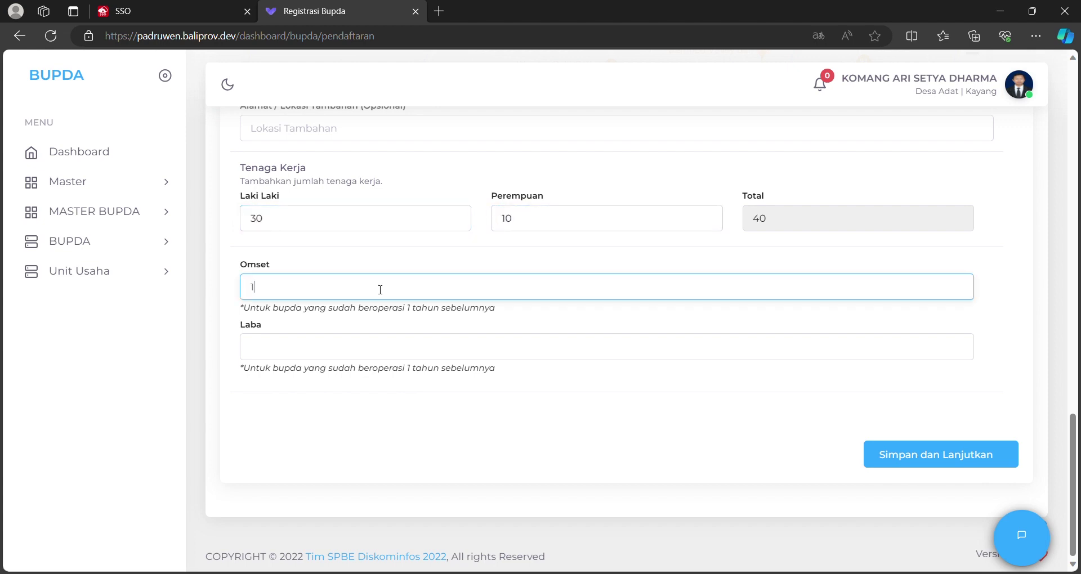
pyautogui.click(385, 349)
pyautogui.write('1000000')
# - Review the completed BUPDA form, save it and continue to the business unit registration
pyautogui.click(229, 339)
pyautogui.scroll(6, 228, 339)
pyautogui.scroll(-6, 229, 339)
pyautogui.moveTo(1073, 459)
pyautogui.mouseDown()
pyautogui.moveTo(1078, 111)
pyautogui.moveTo(1077, 459)
pyautogui.mouseUp()
pyautogui.click(887, 450)
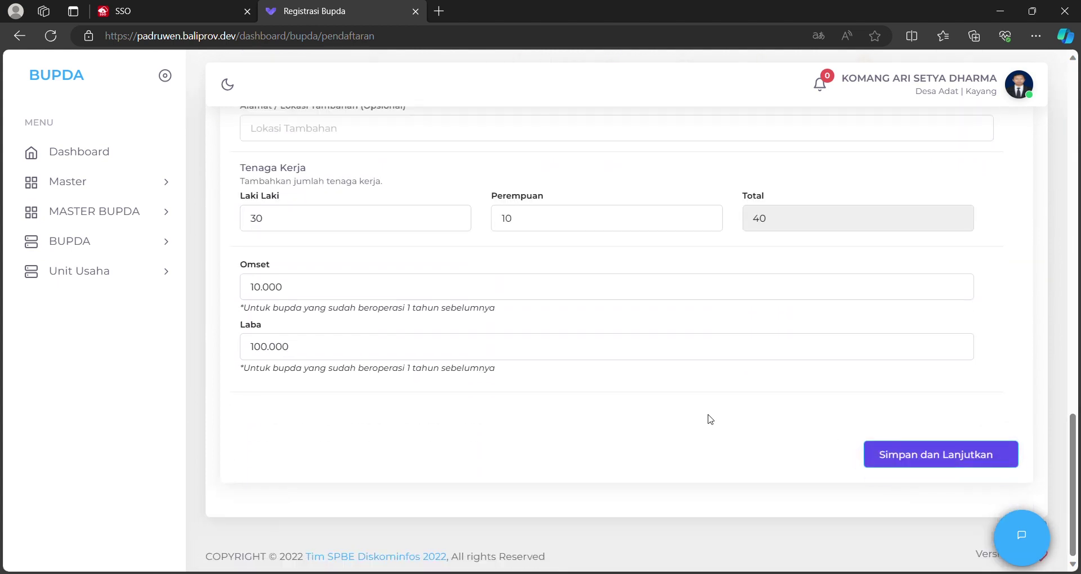
pyautogui.click(529, 379)
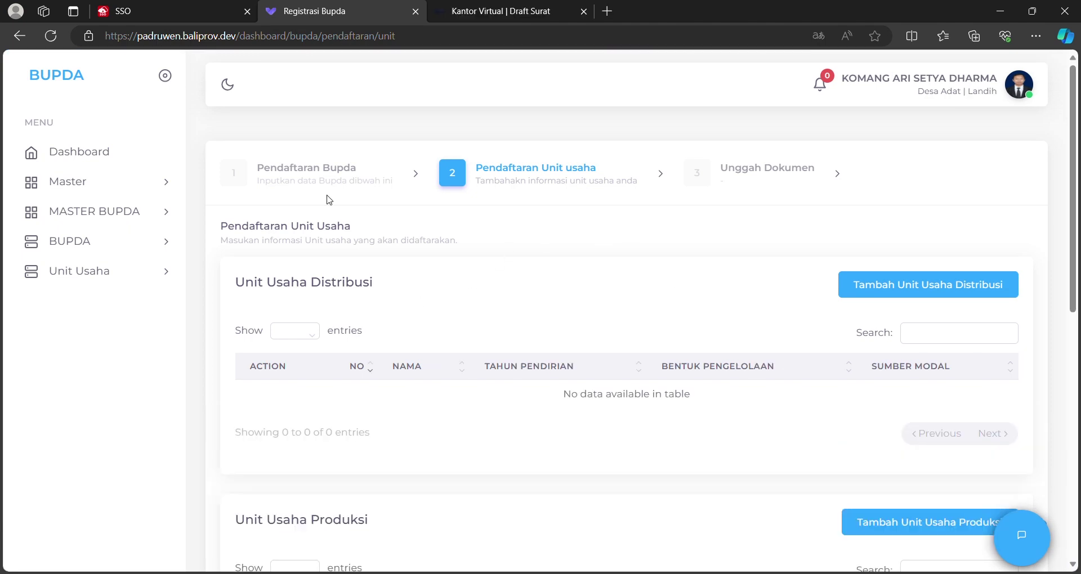
# - Add a new distribution business unit and name it Pasar Desa Adat
pyautogui.click(909, 280)
pyautogui.click(569, 138)
pyautogui.write('ternak lele')
pyautogui.tripleClick(622, 137)
pyautogui.write('pasa')
pyautogui.press('Tab')
# - Set the distribution unit's founding year to 2023 and its management form to Mandiri
pyautogui.click(598, 188)
pyautogui.click(589, 231)
pyautogui.click(580, 238)
pyautogui.click(557, 276)
# - Select Kas Desa Adat and Harta kekayaan Desa Adat as the unit's capital sources and save the unit
pyautogui.click(695, 303)
pyautogui.click(695, 338)
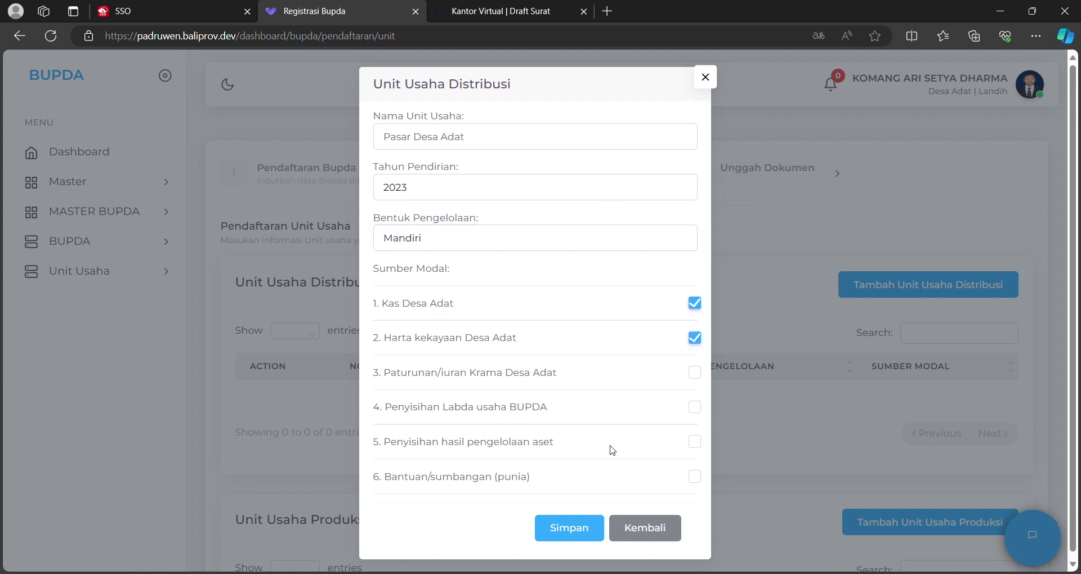
pyautogui.click(569, 528)
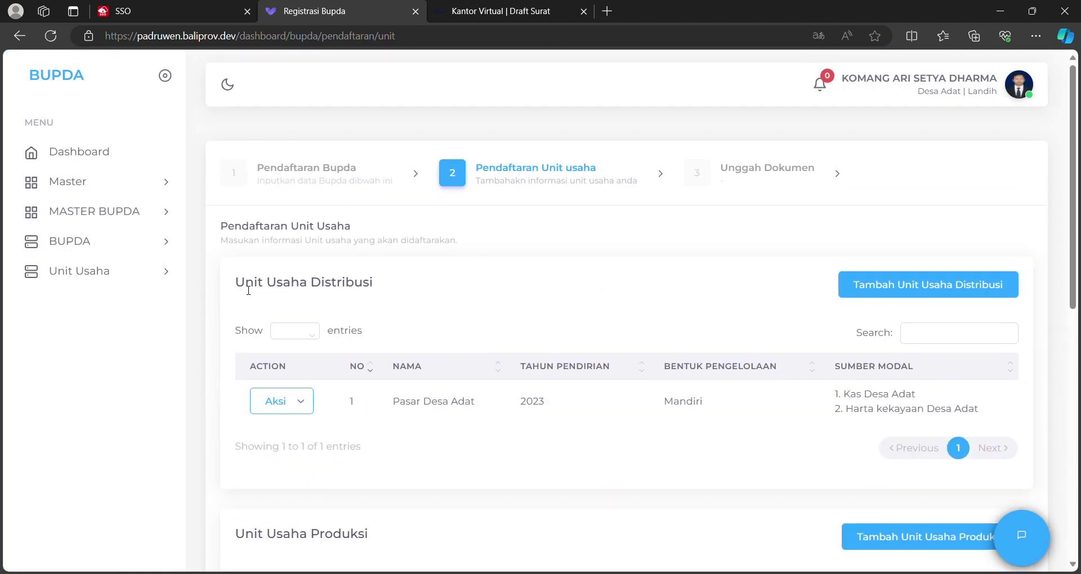
# - Save the business unit registration and continue to the document upload stage
pyautogui.scroll(-2, 493, 377)
pyautogui.scroll(-8, 467, 374)
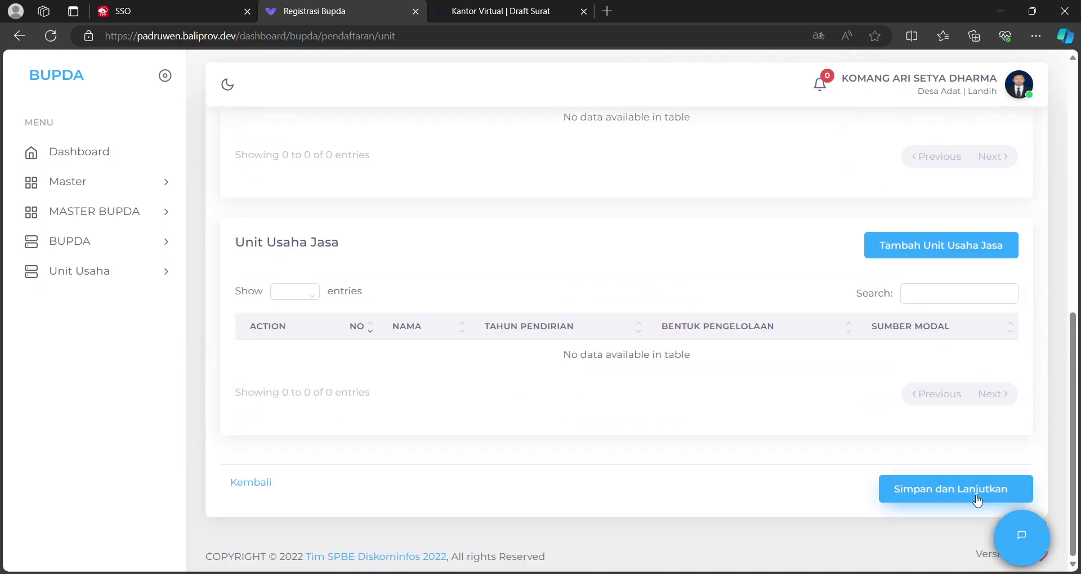
pyautogui.click(909, 493)
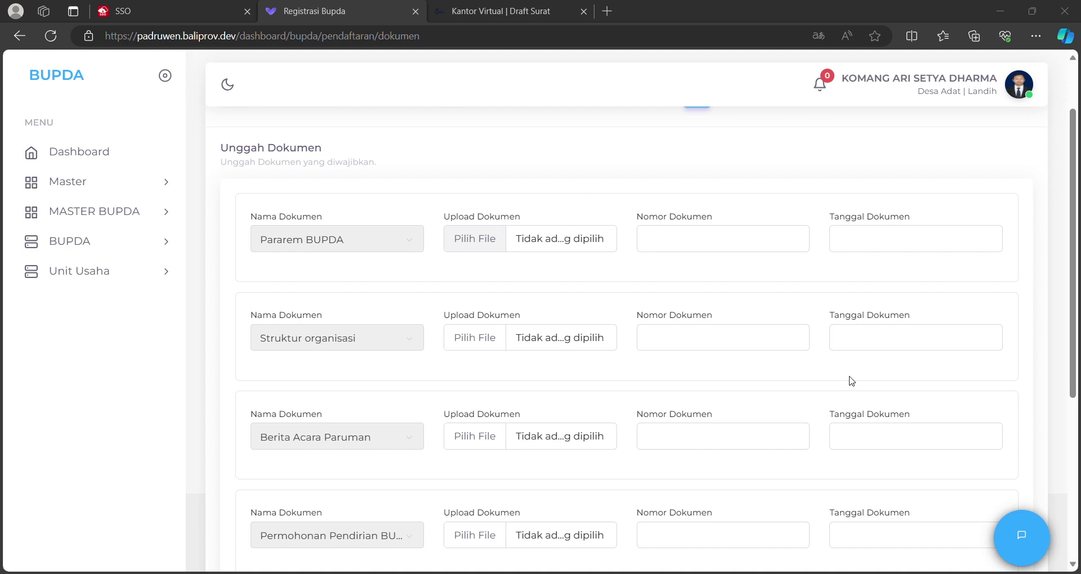
# - Attach biru.jpeg as the upload file for all five required documents, from Pararem BUPDA to Daftar Hadir Paruman
pyautogui.click(852, 382)
pyautogui.click(475, 338)
pyautogui.click(810, 393)
pyautogui.scroll(-1, 759, 152)
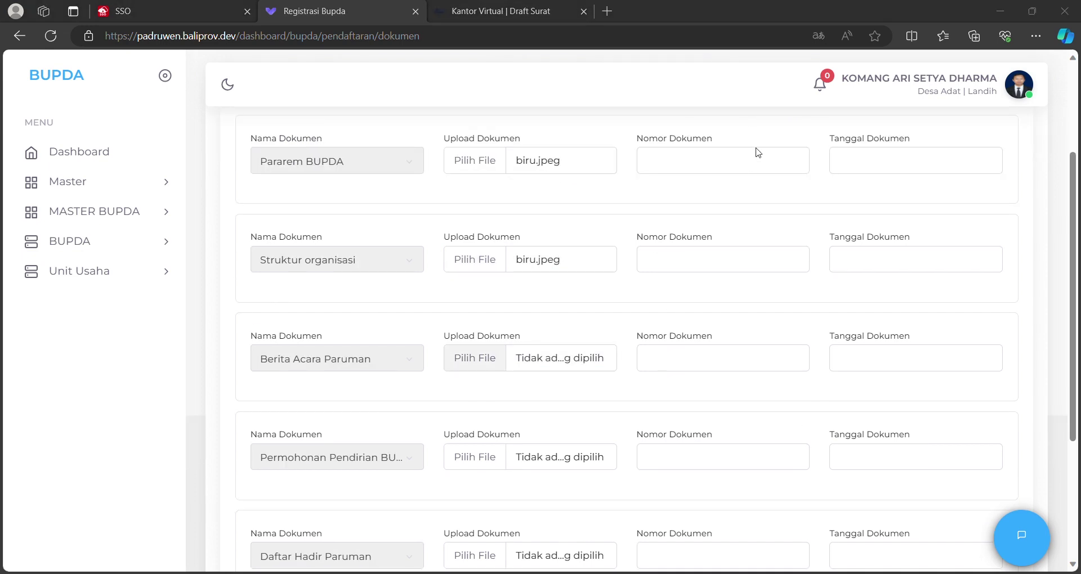
pyautogui.click(823, 392)
pyautogui.scroll(-1, 620, 338)
pyautogui.click(475, 378)
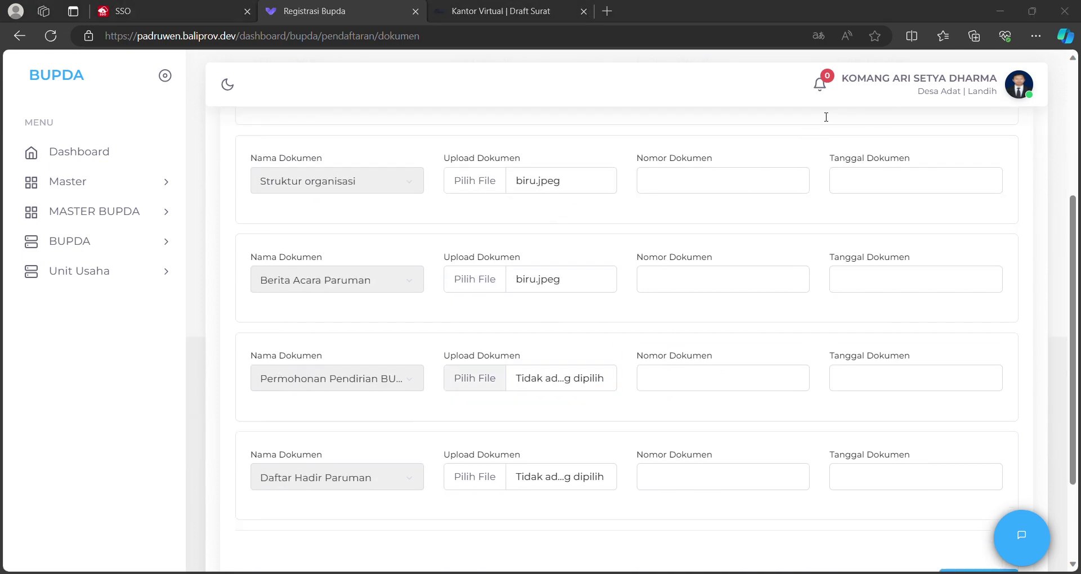
pyautogui.click(756, 367)
pyautogui.scroll(-1, 711, 176)
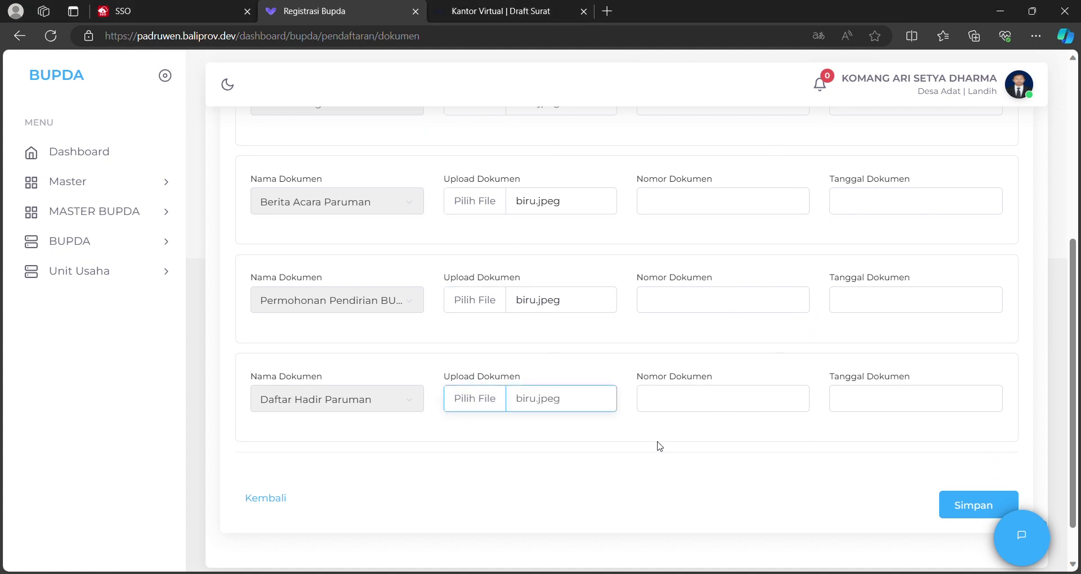
# - Enter 123 as the document number for each of the five required documents
pyautogui.scroll(5, 657, 444)
pyautogui.click(686, 320)
pyautogui.write('123')
pyautogui.click(693, 333)
pyautogui.write('123')
pyautogui.scroll(-2, 693, 333)
pyautogui.click(694, 291)
pyautogui.write('123')
pyautogui.scroll(-2, 694, 292)
pyautogui.click(690, 301)
pyautogui.write('123')
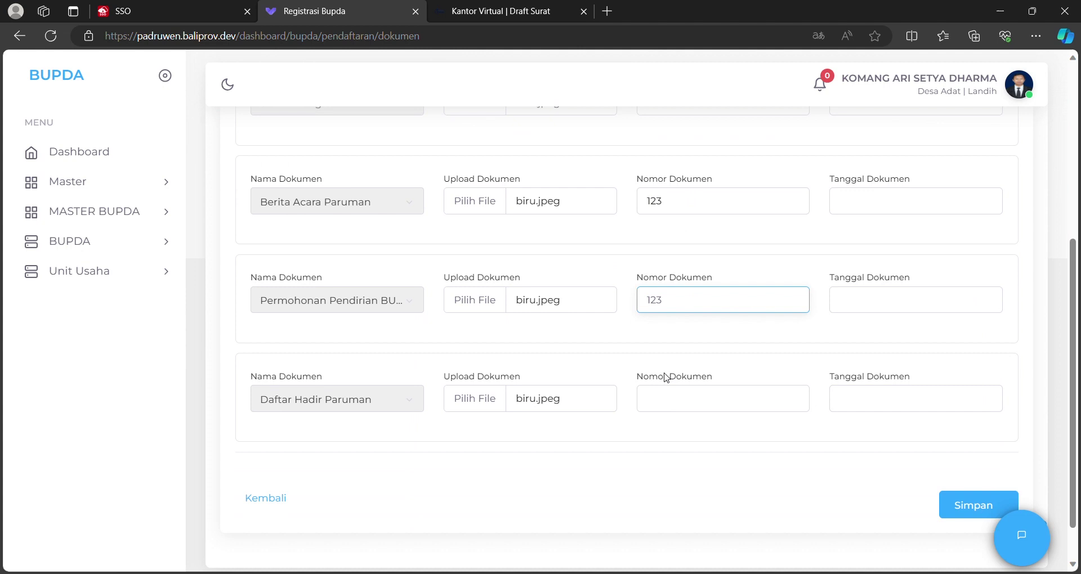
pyautogui.click(667, 395)
pyautogui.write('123')
# - Date Pararem BUPDA 07 Nov 2023, pick a date for Struktur organisasi, and date Berita Acara Paruman 10 Nov 2023
pyautogui.scroll(5, 666, 338)
pyautogui.click(869, 322)
pyautogui.click(879, 423)
pyautogui.scroll(-2, 844, 382)
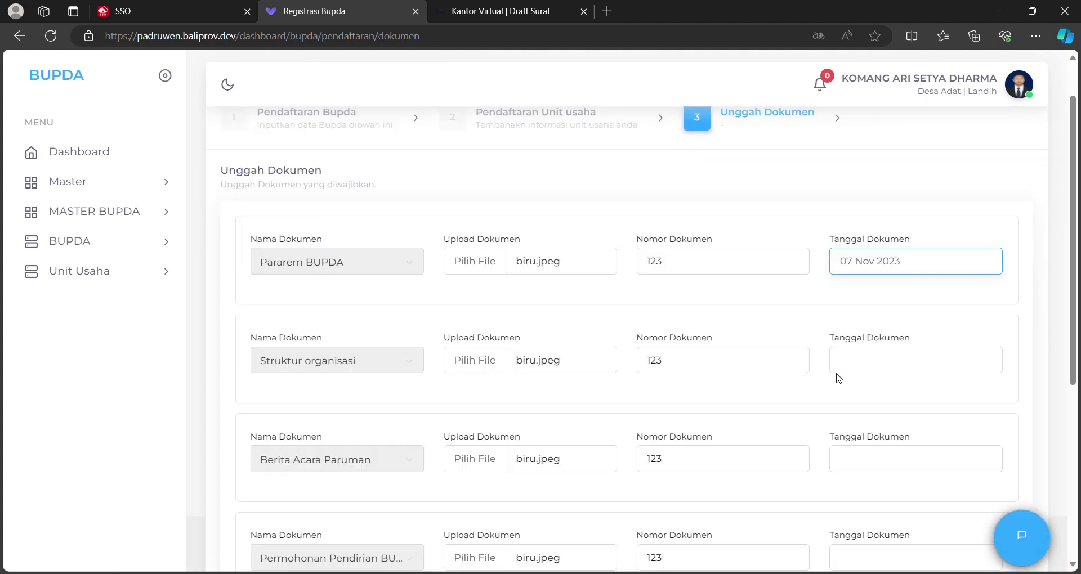
pyautogui.click(978, 250)
pyautogui.click(912, 366)
pyautogui.scroll(-2, 907, 316)
pyautogui.click(905, 205)
pyautogui.click(999, 306)
# - Set the Permohonan Pendirian document date to 17 Nov 2023 and pick a date for Daftar Hadir Paruman
pyautogui.click(916, 300)
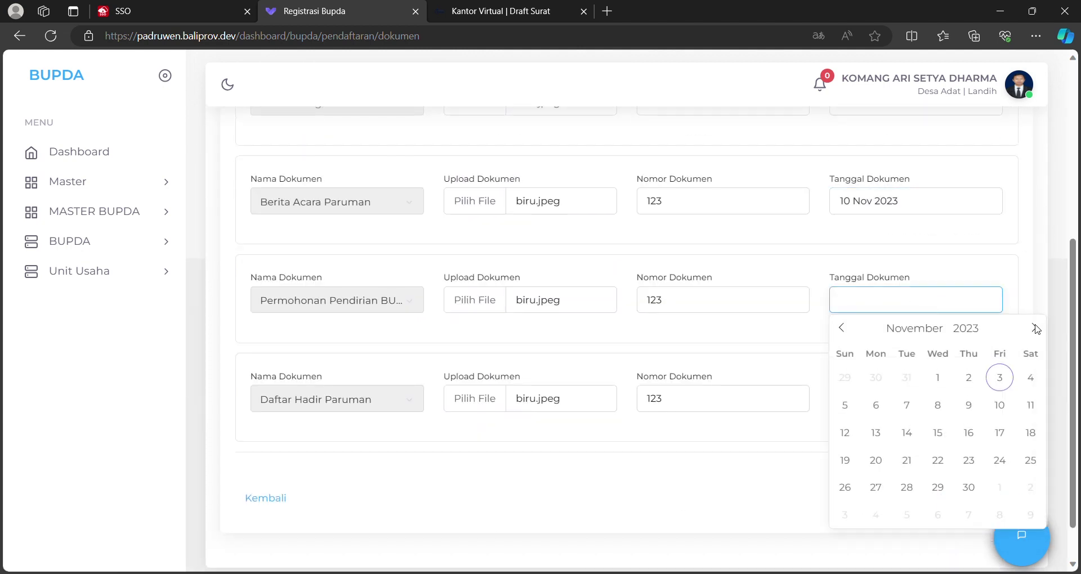
pyautogui.click(999, 429)
pyautogui.scroll(-2, 813, 345)
pyautogui.click(916, 348)
pyautogui.click(1030, 304)
# - Review the entries for all required documents and save the document upload form
pyautogui.click(627, 320)
pyautogui.scroll(5, 627, 321)
pyautogui.scroll(-5, 627, 321)
pyautogui.click(953, 457)
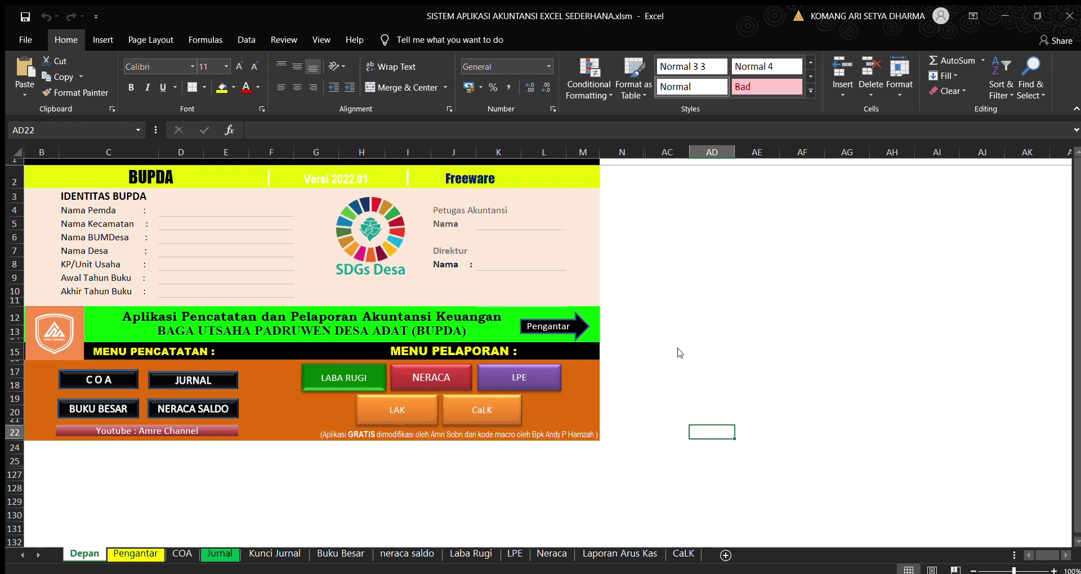
# - Switch to the Excel accounting workbook and view the Jurnal, Buku Besar, neraca saldo, Laba Rugi and Laporan Arus Kas sheets
pyautogui.click(692, 385)
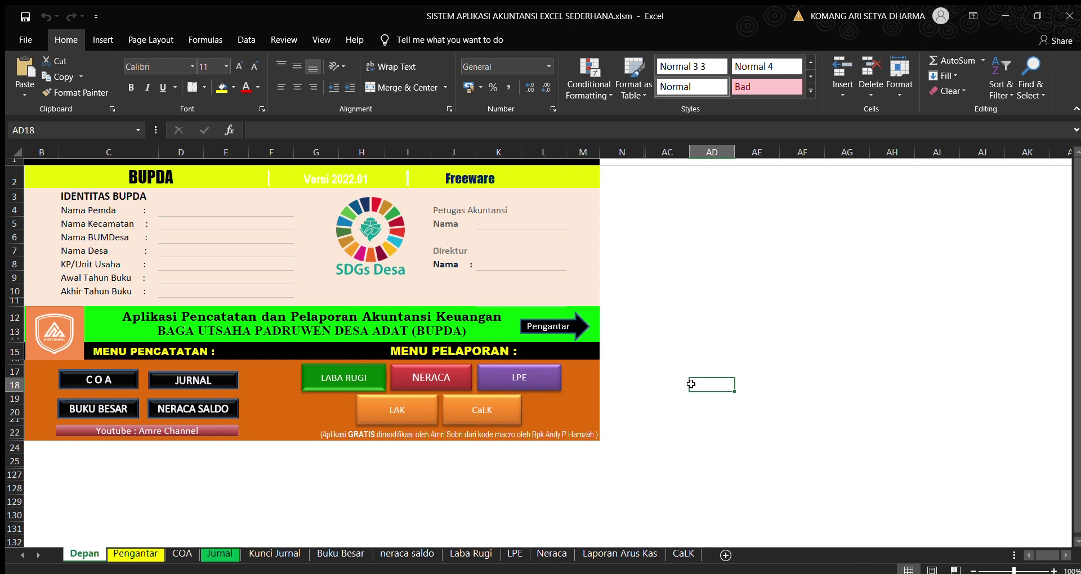
pyautogui.click(642, 397)
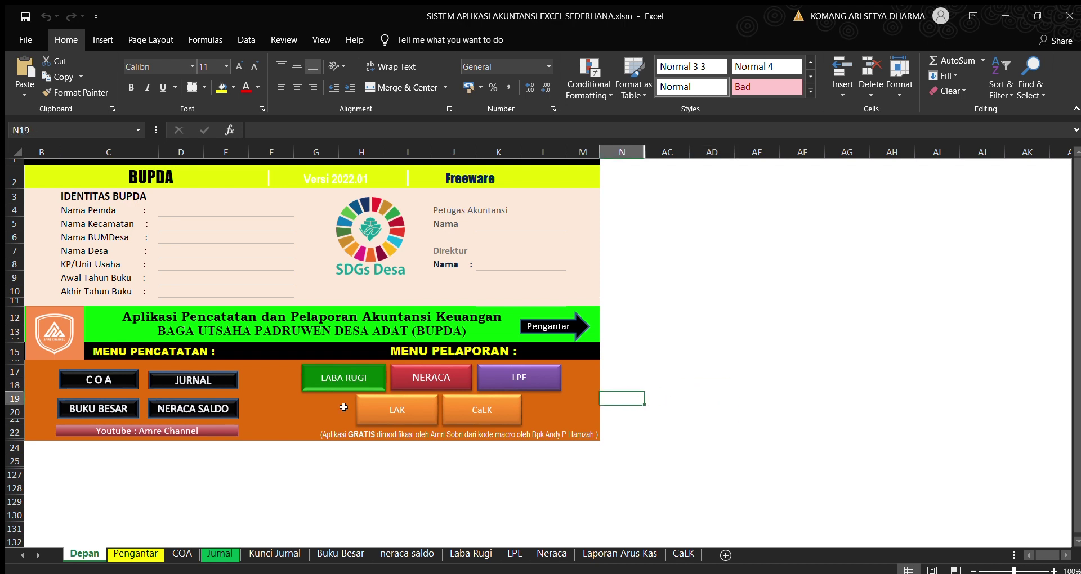
pyautogui.click(191, 382)
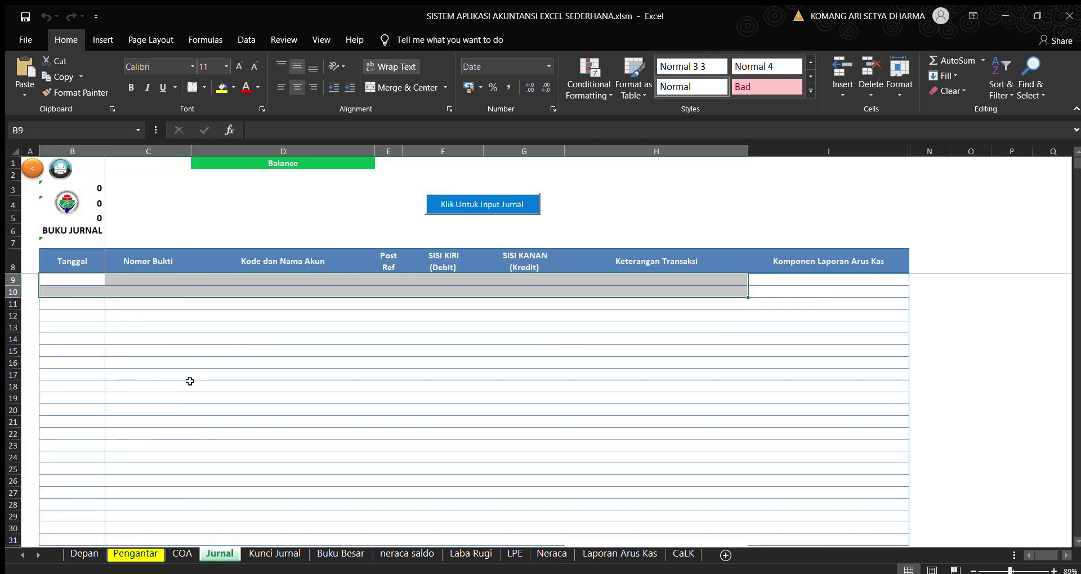
pyautogui.click(340, 554)
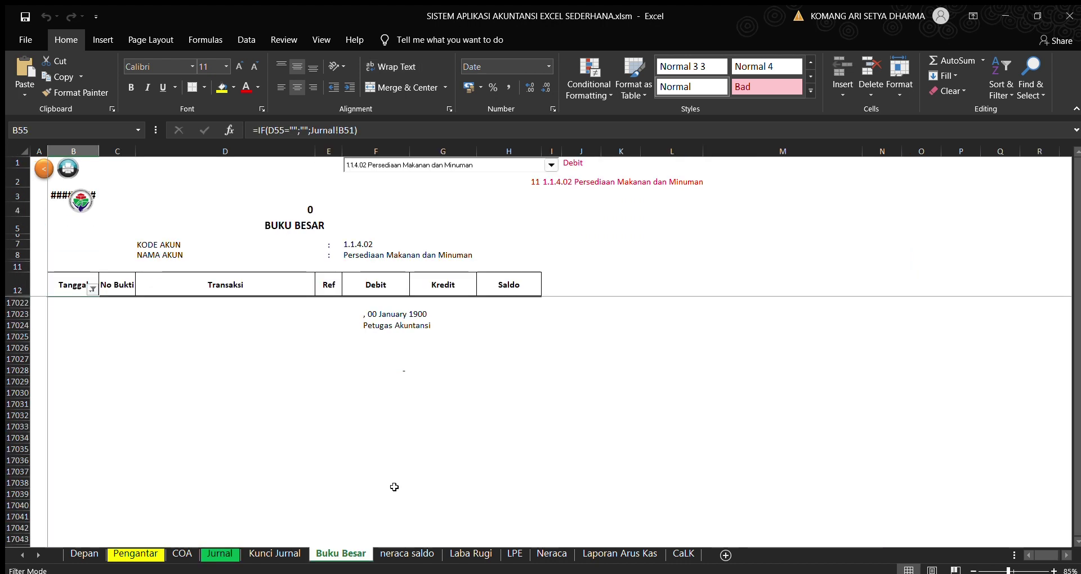
pyautogui.click(401, 554)
pyautogui.click(471, 554)
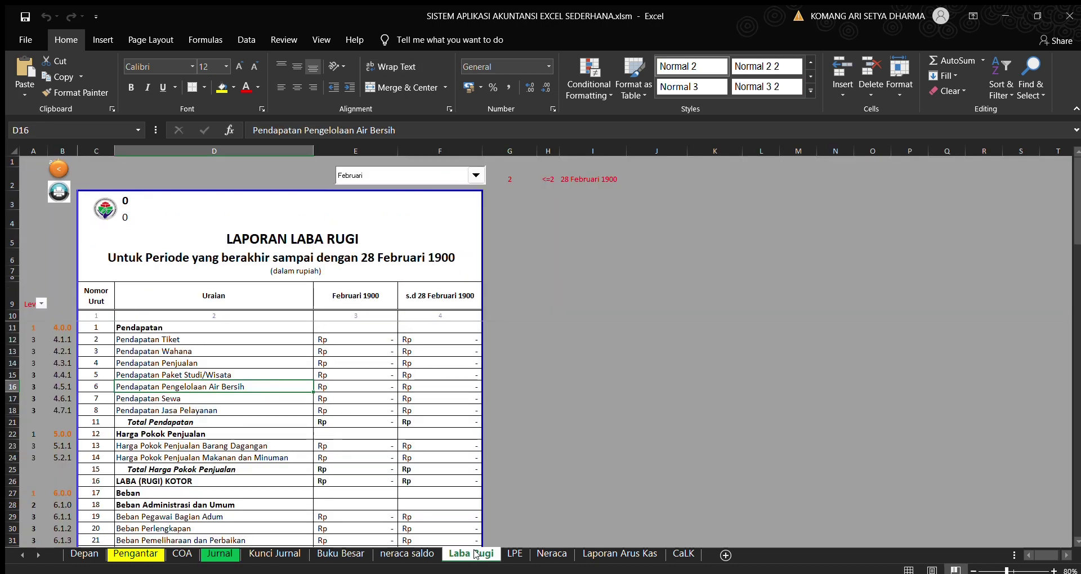
pyautogui.click(622, 553)
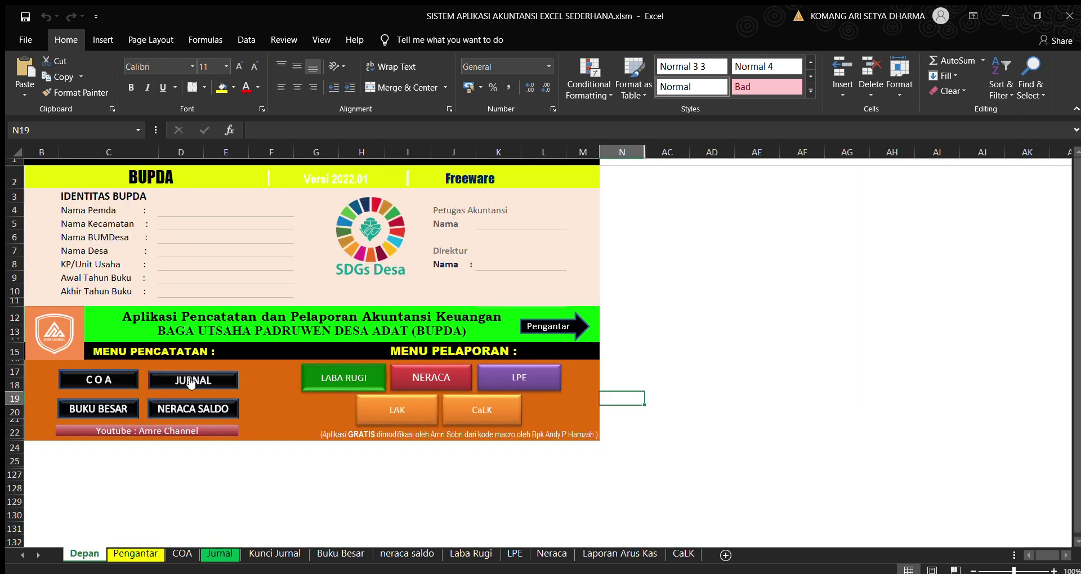
# - View the workbook's journal, trial balance, front page and Pengantar instructions, and look through the account list on the COA sheet
pyautogui.click(191, 381)
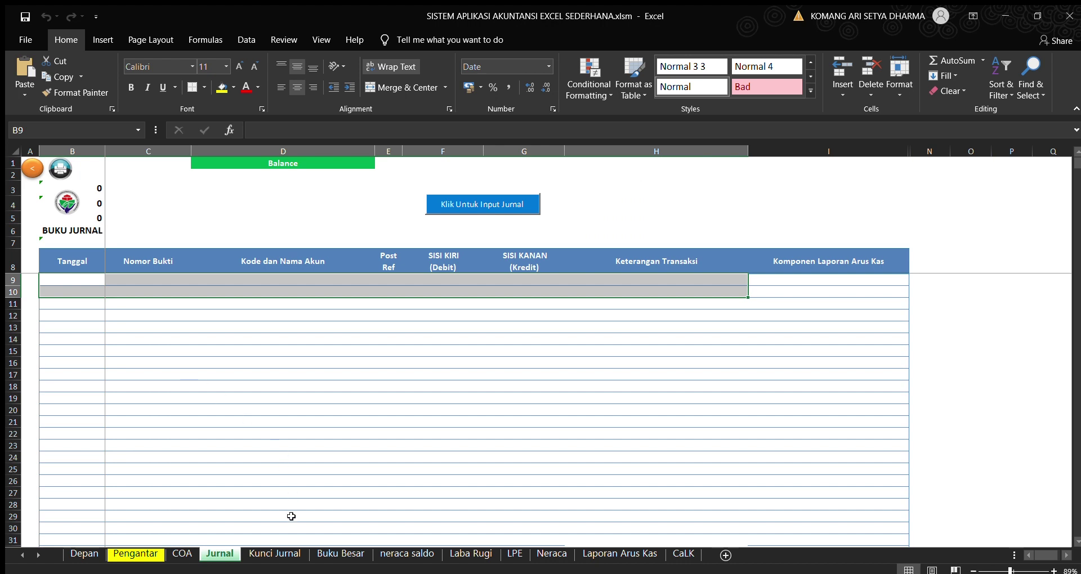
pyautogui.click(401, 555)
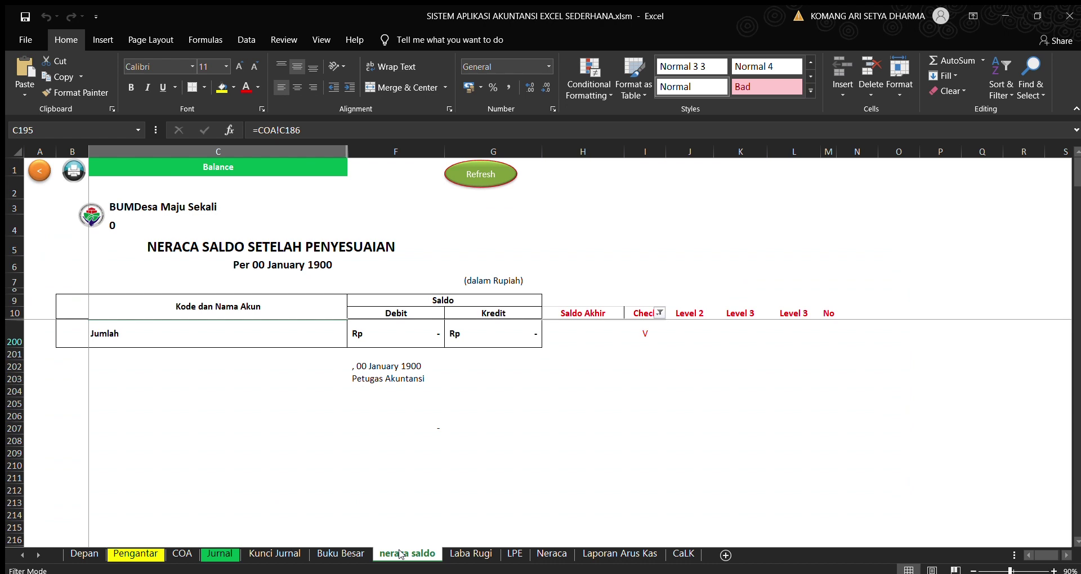
pyautogui.click(85, 555)
pyautogui.click(135, 555)
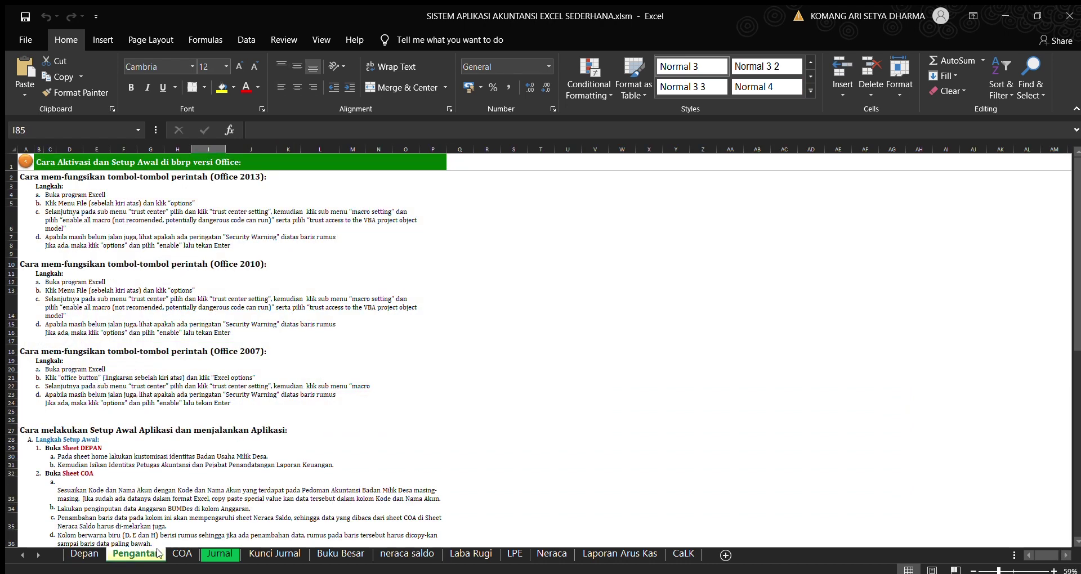
pyautogui.click(192, 553)
pyautogui.scroll(-14, 252, 469)
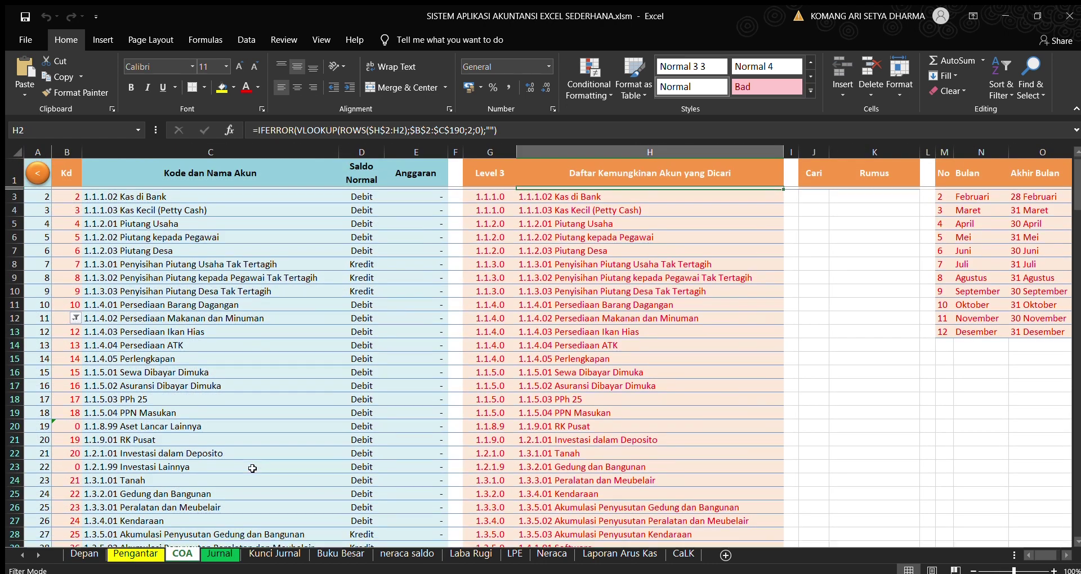
pyautogui.scroll(11, 253, 469)
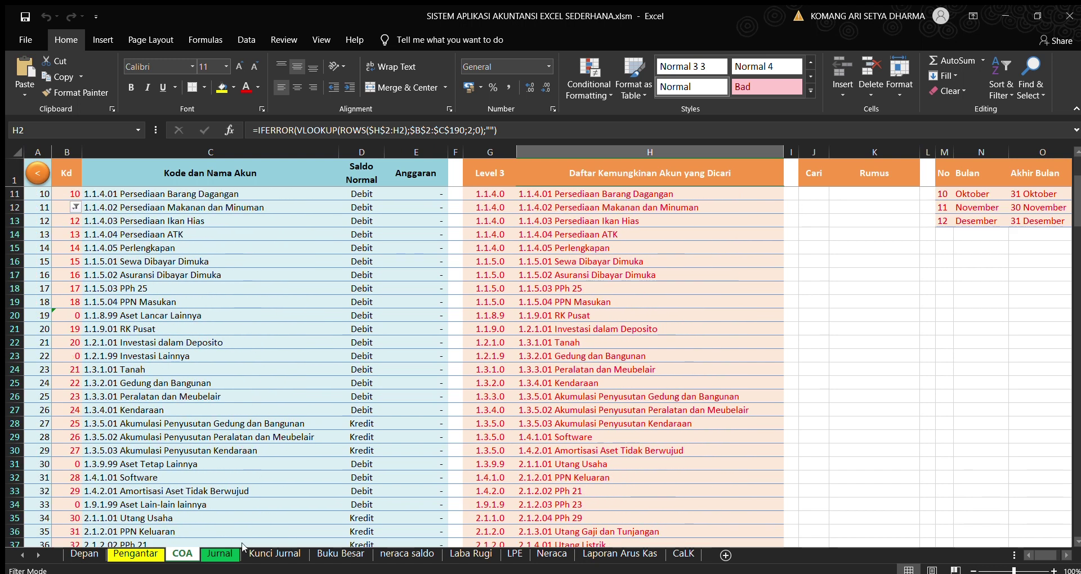
# - Go through the sheets from Jurnal to Laporan Arus Kas in order, examining the full Laba Rugi report along the way
pyautogui.click(223, 554)
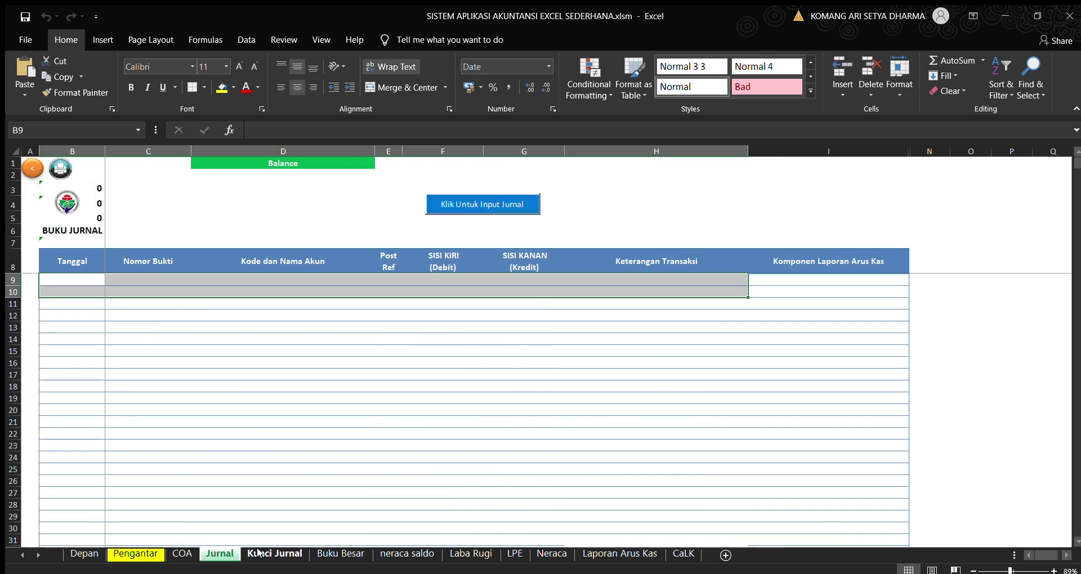
pyautogui.click(258, 554)
pyautogui.click(317, 553)
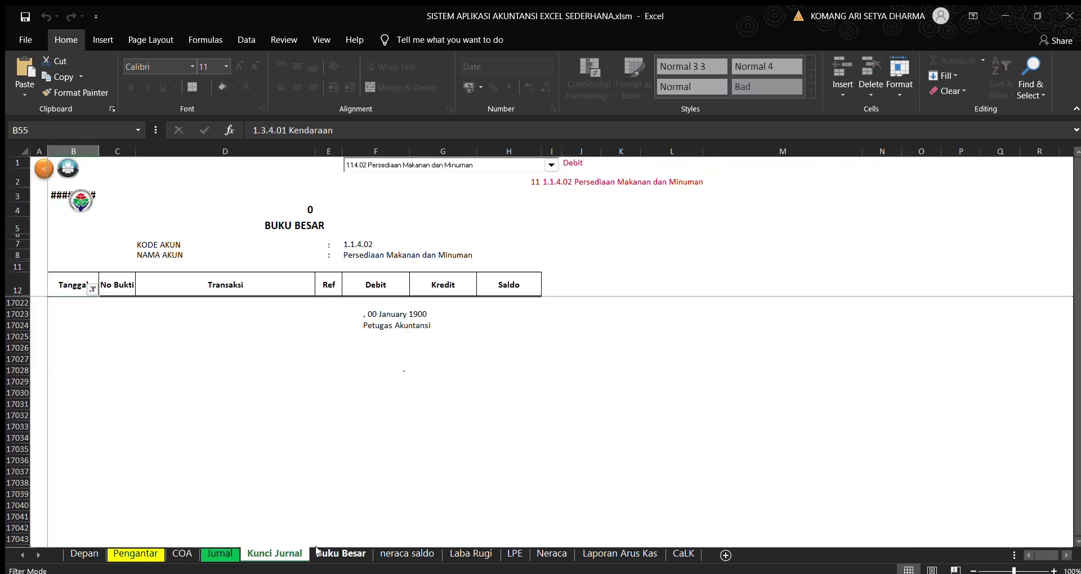
pyautogui.click(394, 554)
pyautogui.click(468, 555)
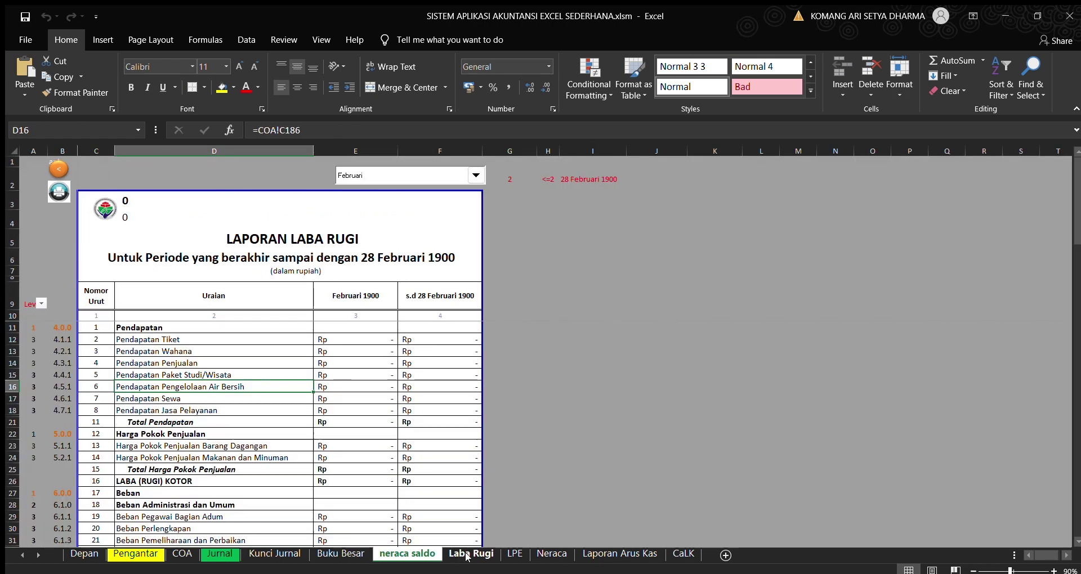
pyautogui.scroll(-13, 321, 386)
pyautogui.scroll(-4, 321, 385)
pyautogui.click(515, 554)
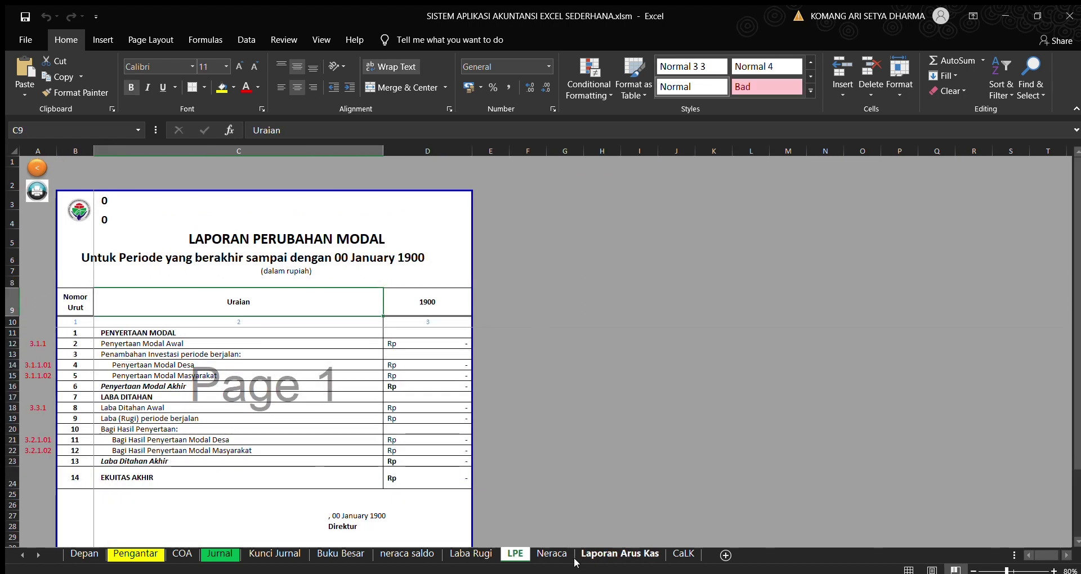
pyautogui.click(553, 554)
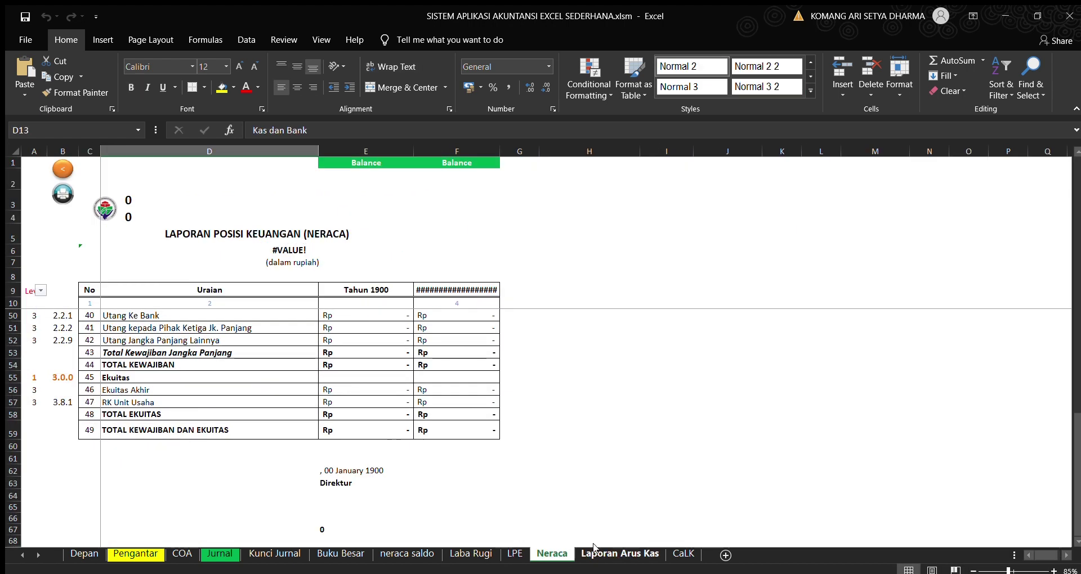
pyautogui.click(608, 554)
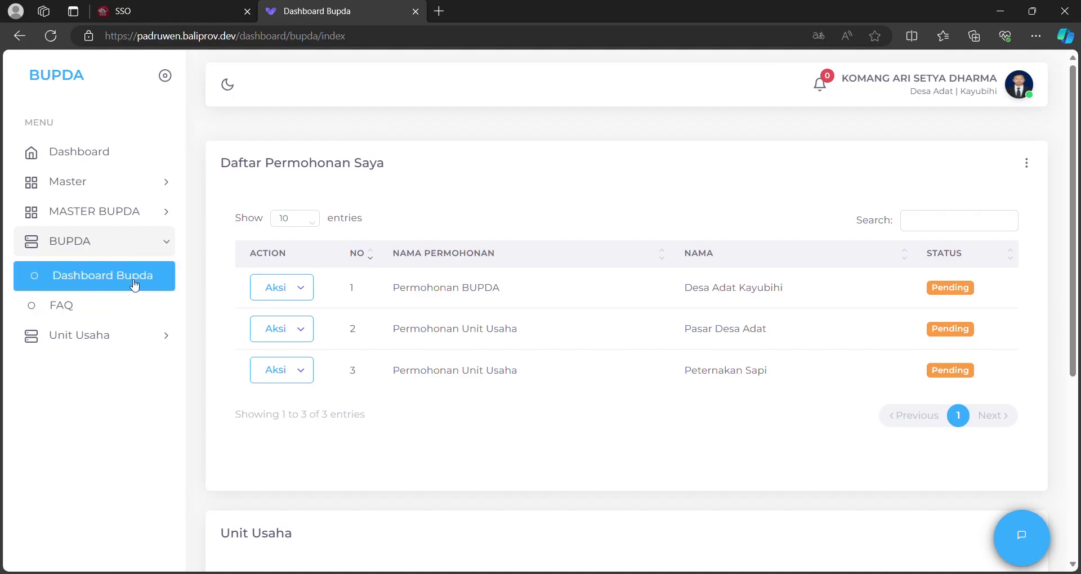
# - Switch to the BUPDA portal in the browser, open the FAQ page and dismiss the logo upload dialog
pyautogui.click(128, 311)
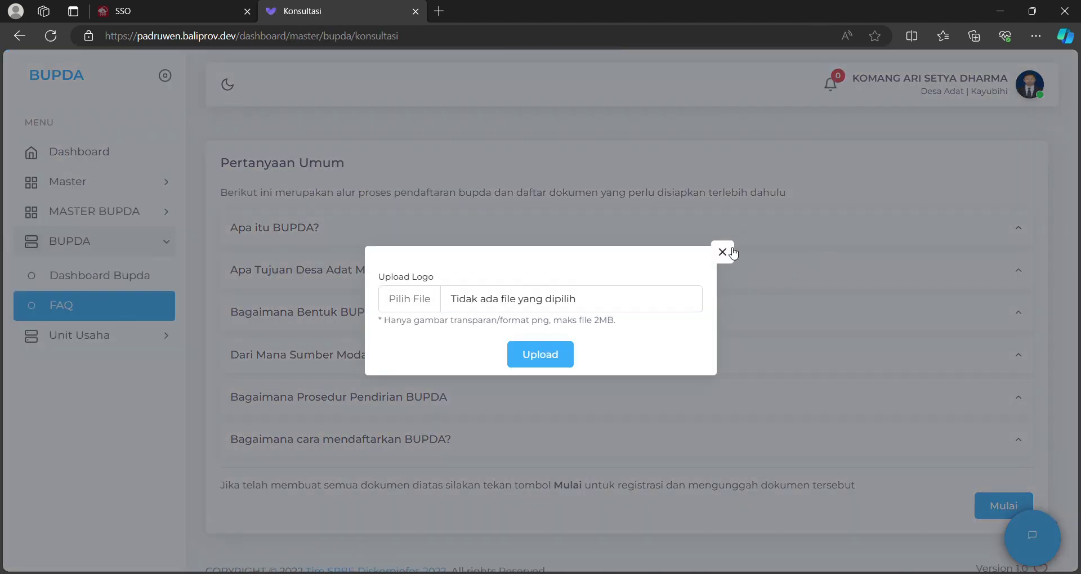
pyautogui.click(723, 252)
pyautogui.click(113, 334)
pyautogui.click(108, 306)
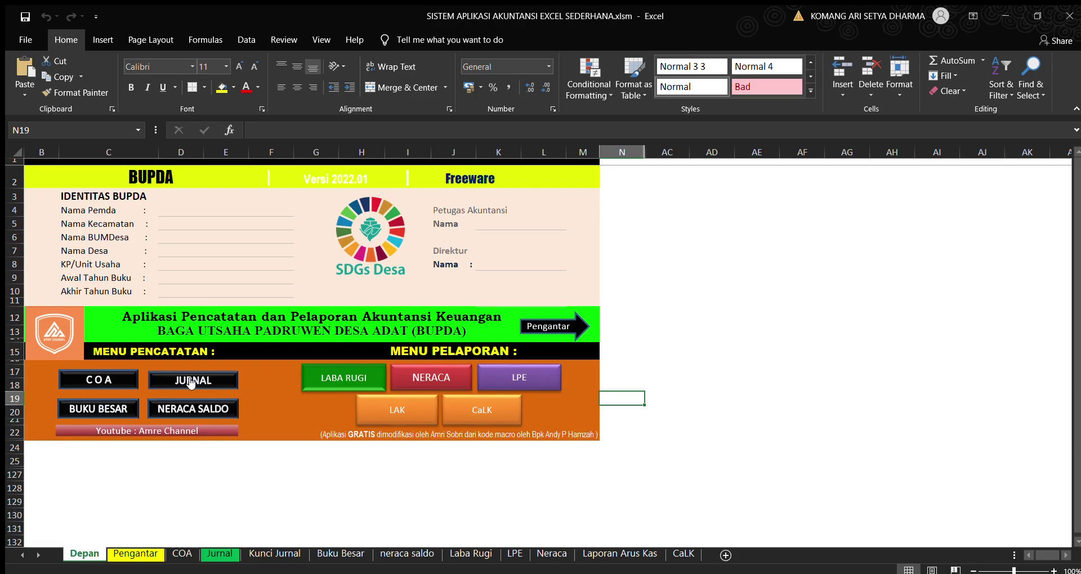
# - Return to the Excel accounting workbook and open the journal from its front page
pyautogui.click(188, 379)
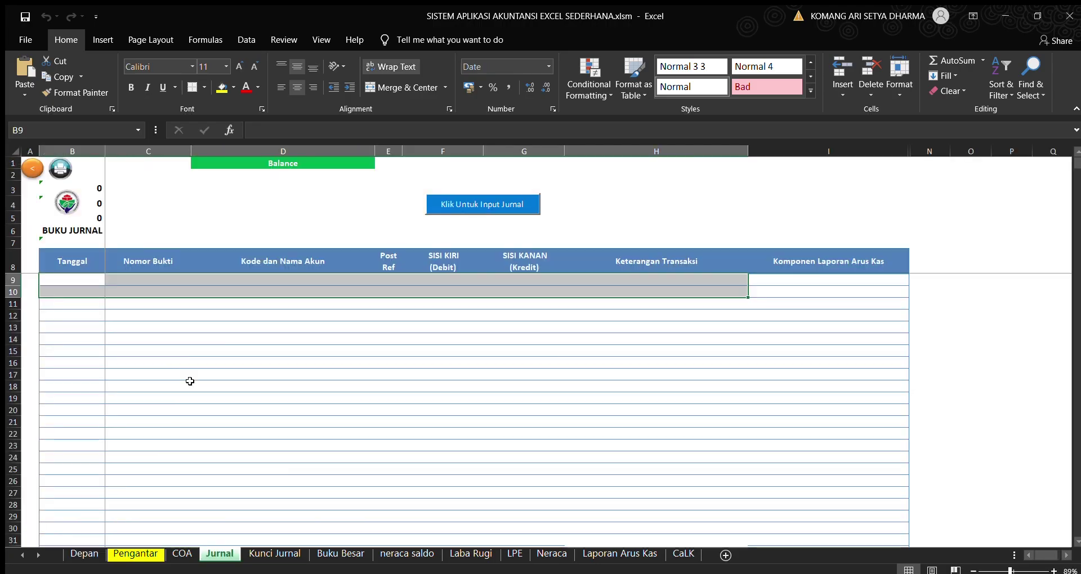